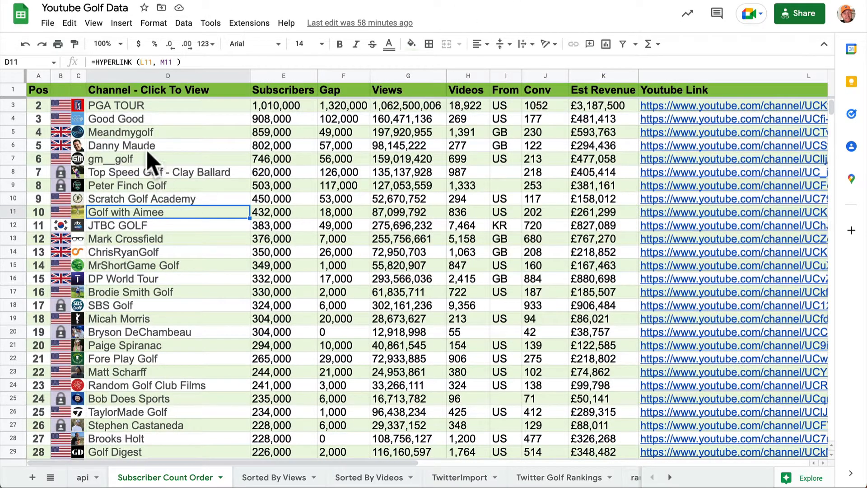
- Inspect the flag formula in B3 and the country codes in the From column for the first few channels
{"action": "left_click", "coordinate": [59, 107]}
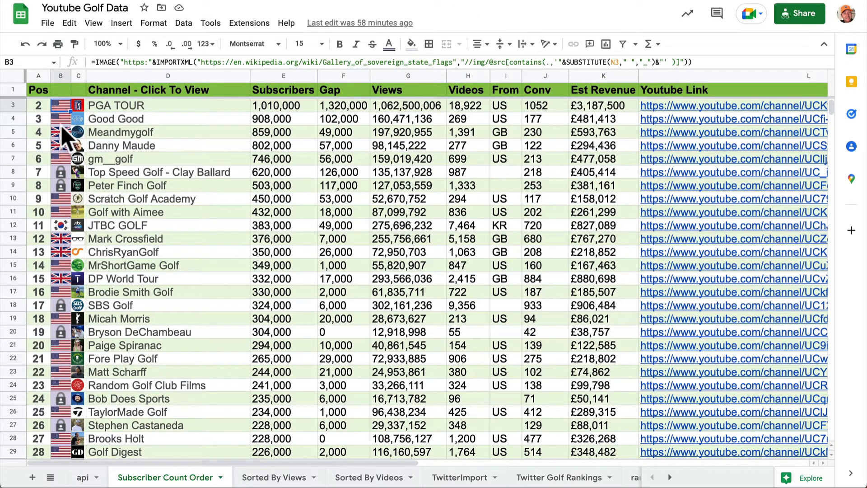
{"action": "left_click", "coordinate": [503, 115]}
{"action": "left_click", "coordinate": [501, 108]}
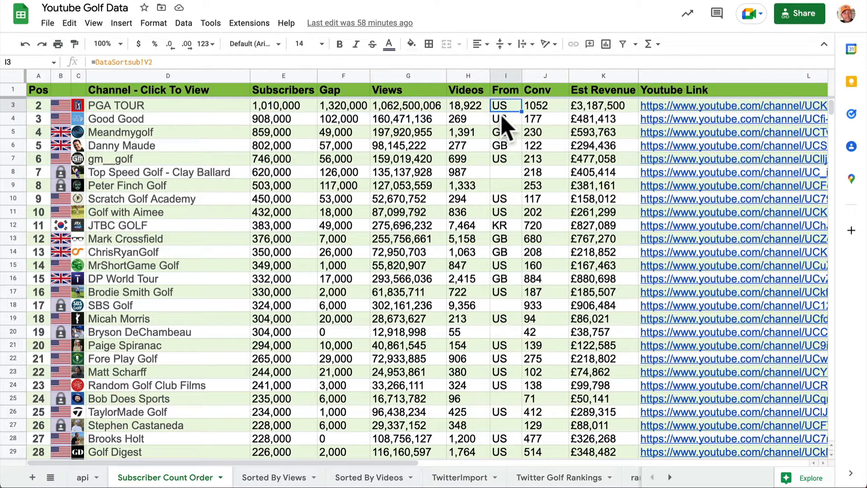
{"action": "left_click", "coordinate": [502, 120]}
{"action": "left_click", "coordinate": [504, 133]}
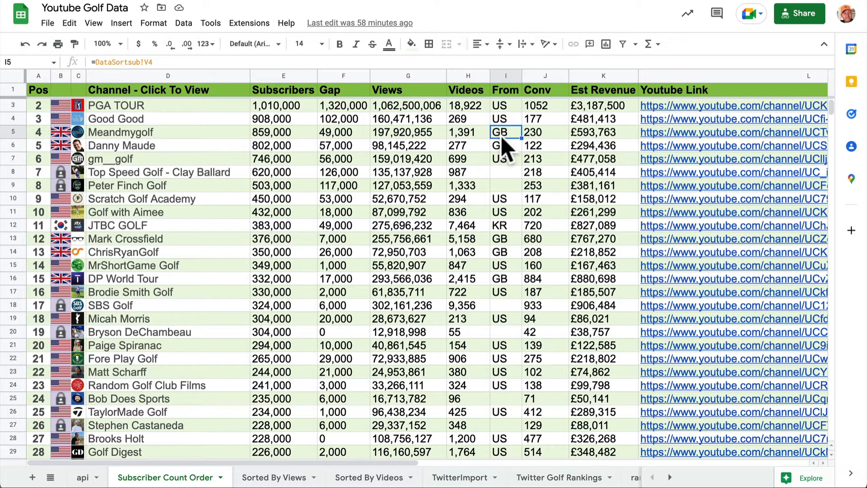
- Check the full country names in column N and the flag formula in B4
{"action": "scroll", "coordinate": [506, 146], "scroll_direction": "right", "scroll_amount": 10}
{"action": "left_click", "coordinate": [755, 109]}
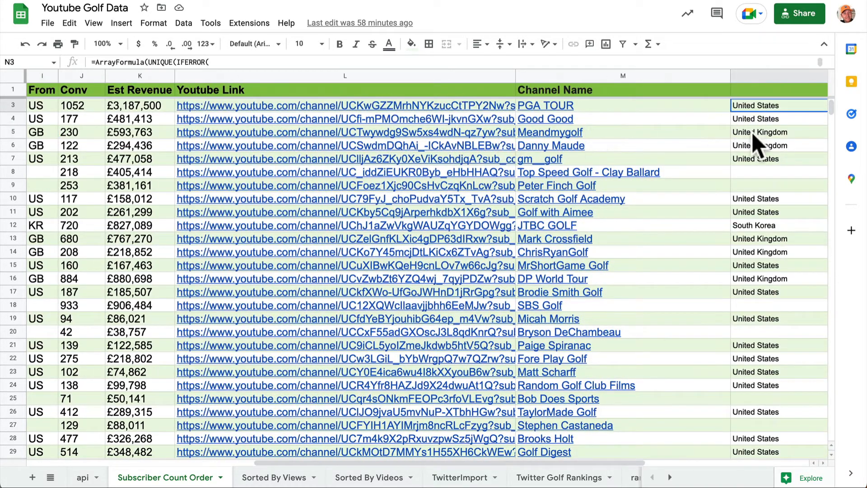
{"action": "left_click", "coordinate": [753, 134]}
{"action": "left_click", "coordinate": [753, 159]}
{"action": "scroll", "coordinate": [614, 156], "scroll_direction": "left", "scroll_amount": 8}
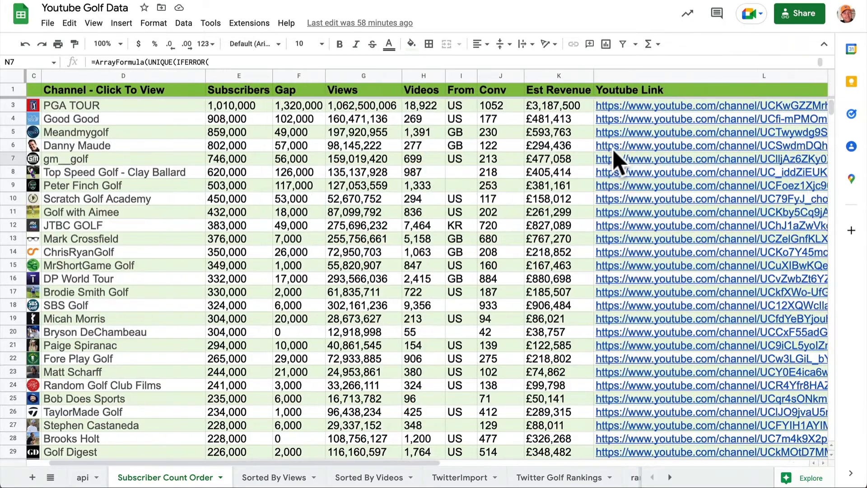
{"action": "scroll", "coordinate": [617, 160], "scroll_direction": "left", "scroll_amount": 3}
{"action": "left_click", "coordinate": [60, 119]}
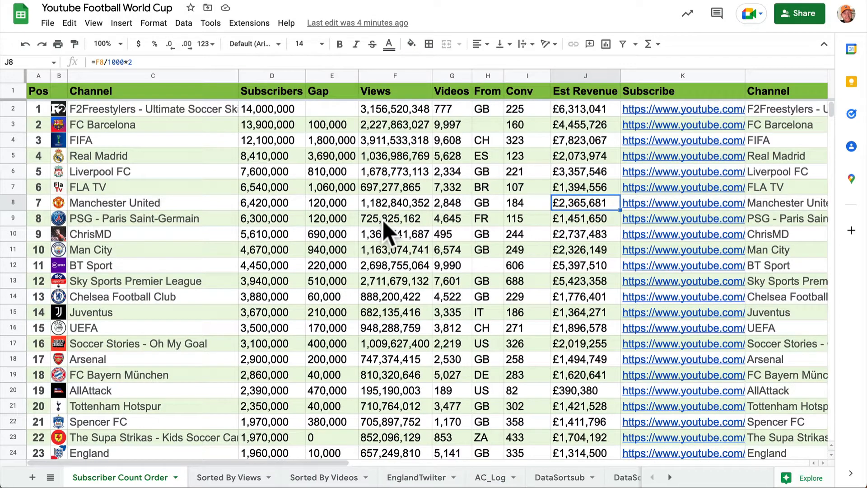
- Switch to the Youtube Football World Cup spreadsheet, look across its columns and check the first From country code
{"action": "scroll", "coordinate": [384, 228], "scroll_direction": "right", "scroll_amount": 7}
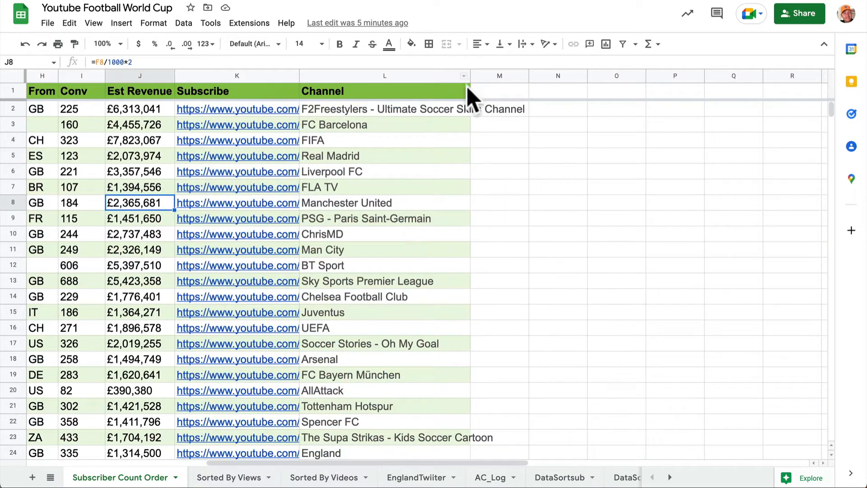
{"action": "scroll", "coordinate": [116, 194], "scroll_direction": "left", "scroll_amount": 4}
{"action": "scroll", "coordinate": [116, 199], "scroll_direction": "left", "scroll_amount": 3}
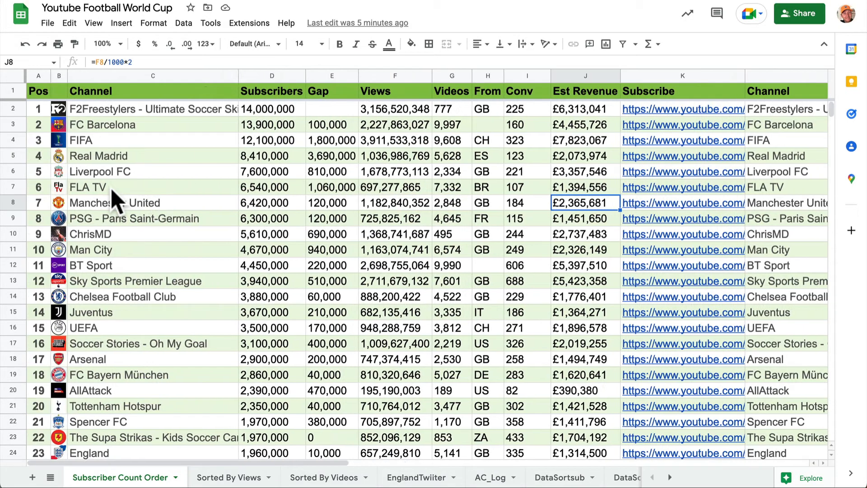
{"action": "left_click", "coordinate": [487, 110]}
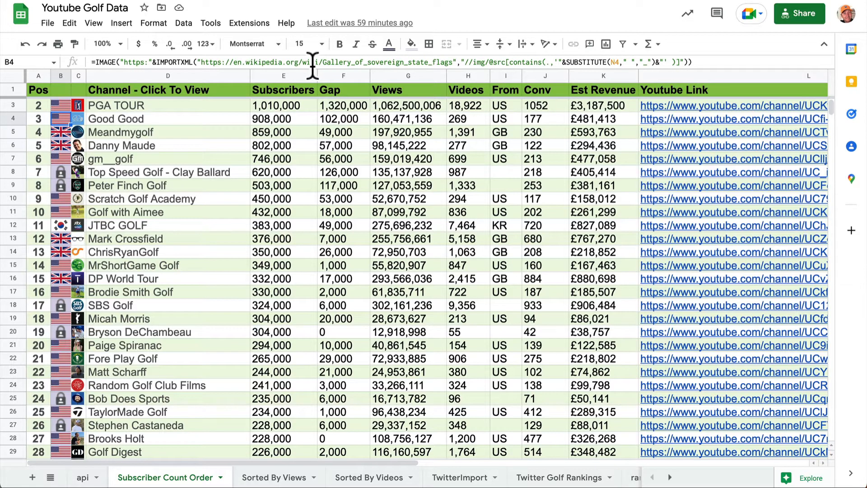
- Return to Youtube Golf Data and examine the flag formula in B2 together with the country name cell N2 it references
{"action": "left_click", "coordinate": [55, 109]}
{"action": "scroll", "coordinate": [67, 111], "scroll_direction": "up", "scroll_amount": 1}
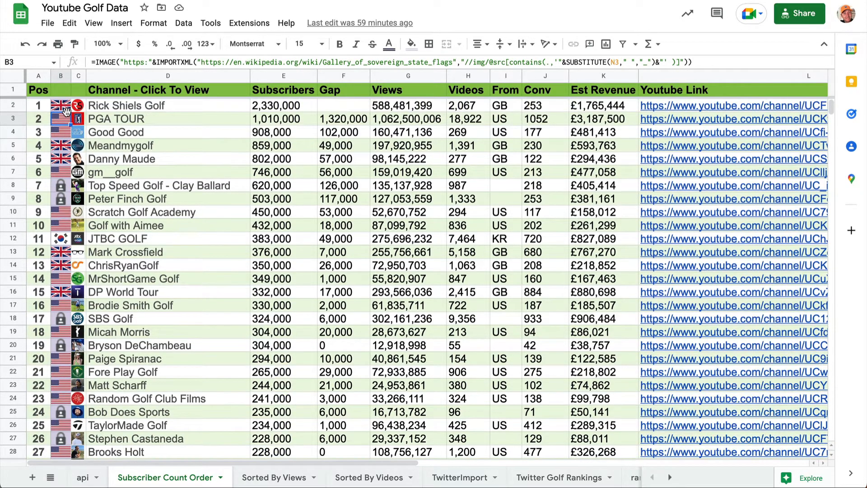
{"action": "left_click", "coordinate": [58, 104]}
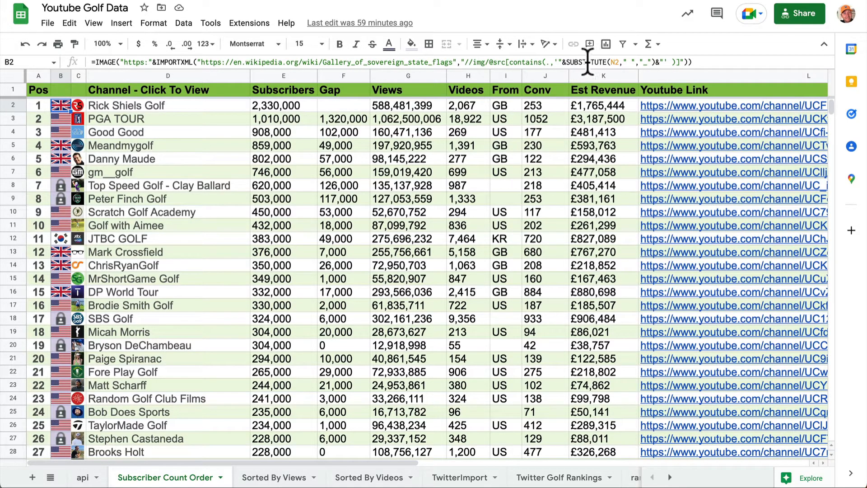
{"action": "scroll", "coordinate": [582, 127], "scroll_direction": "right", "scroll_amount": 5}
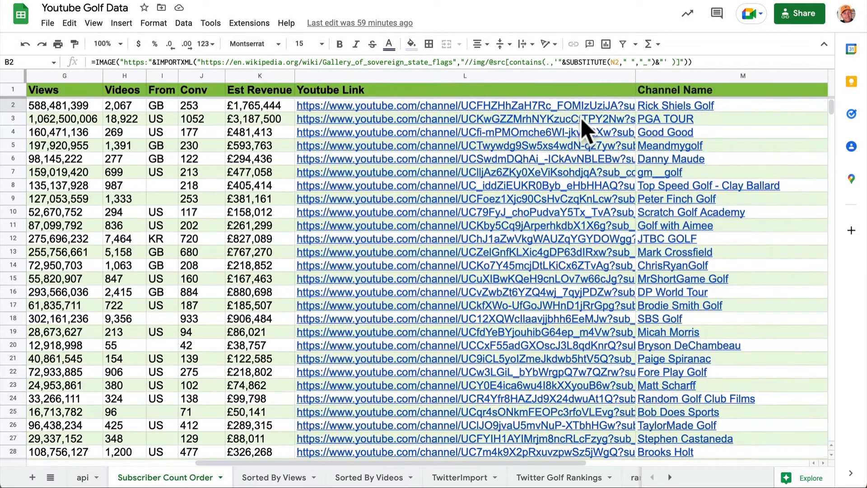
{"action": "scroll", "coordinate": [759, 97], "scroll_direction": "right", "scroll_amount": 3}
{"action": "left_click", "coordinate": [723, 106]}
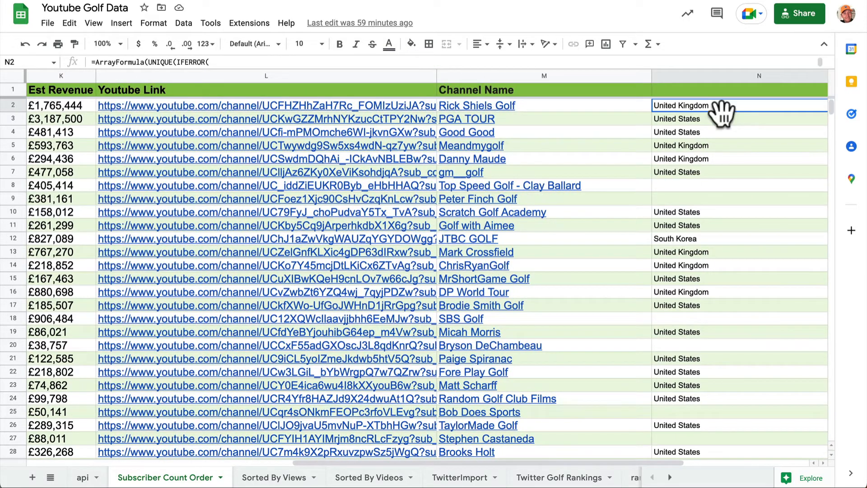
{"action": "scroll", "coordinate": [433, 163], "scroll_direction": "left", "scroll_amount": 8}
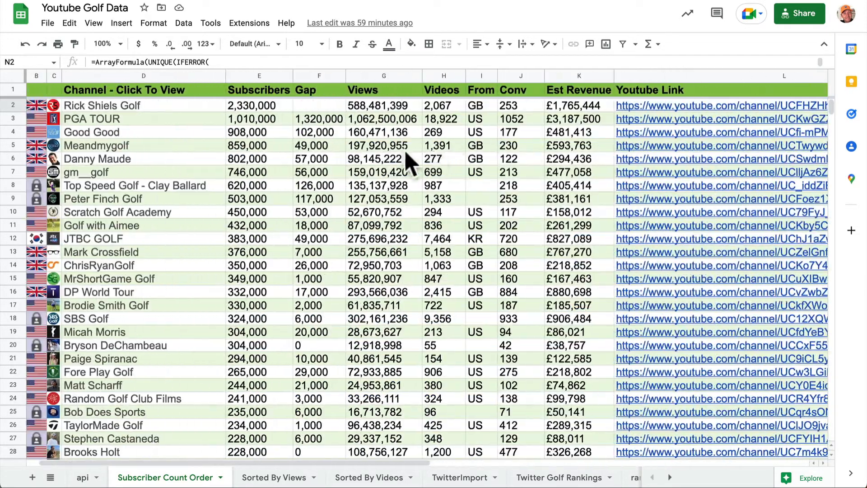
{"action": "scroll", "coordinate": [406, 153], "scroll_direction": "left", "scroll_amount": 1}
{"action": "left_click", "coordinate": [64, 104]}
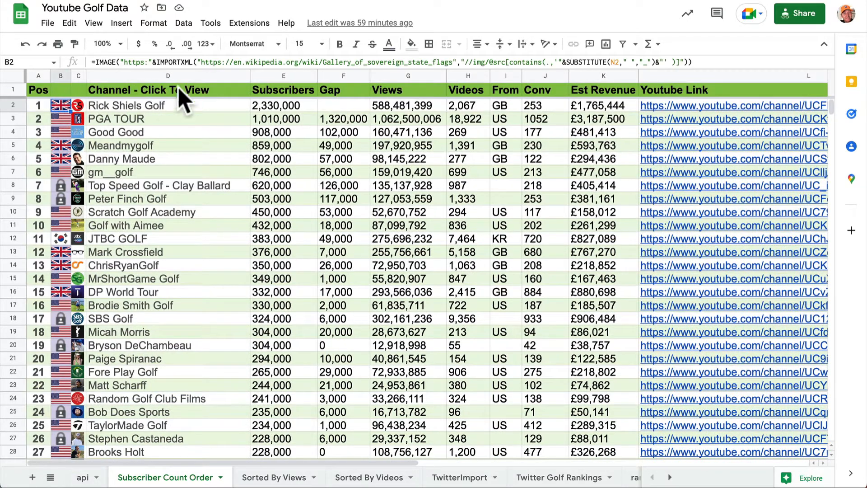
{"action": "triple_click", "coordinate": [184, 62]}
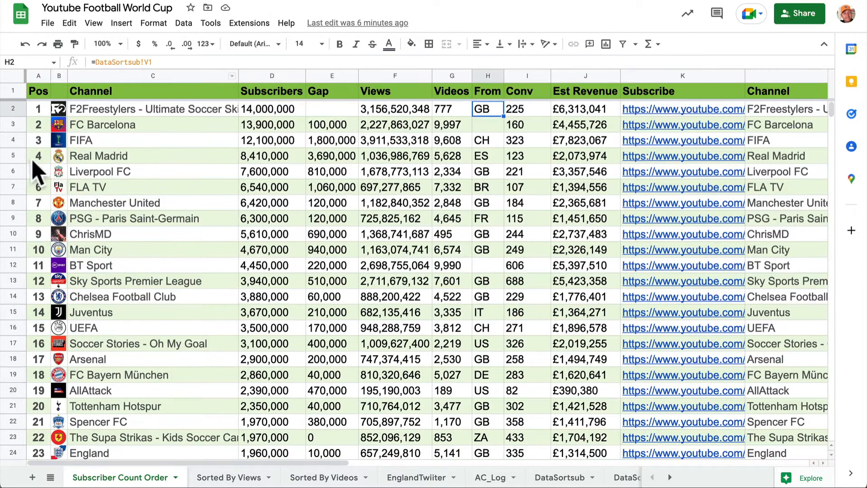
{"action": "right_click", "coordinate": [57, 74]}
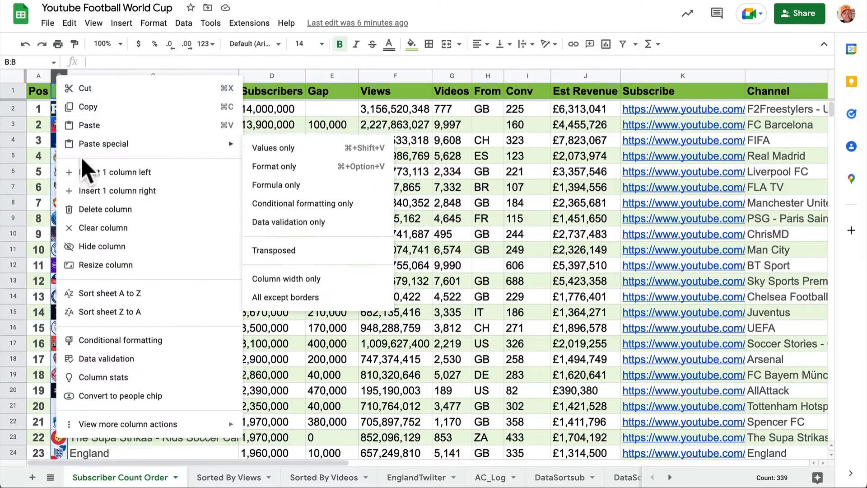
{"action": "left_click", "coordinate": [86, 170]}
{"action": "left_click", "coordinate": [60, 108]}
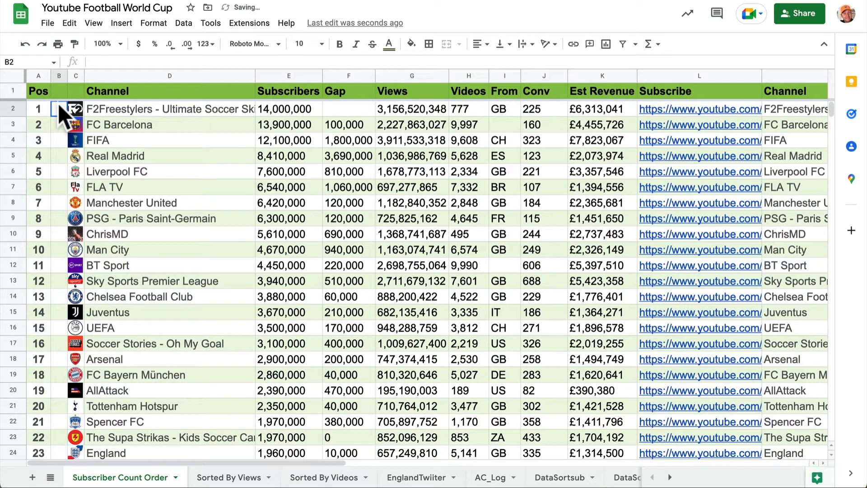
{"action": "key", "text": "ctrl+v"}
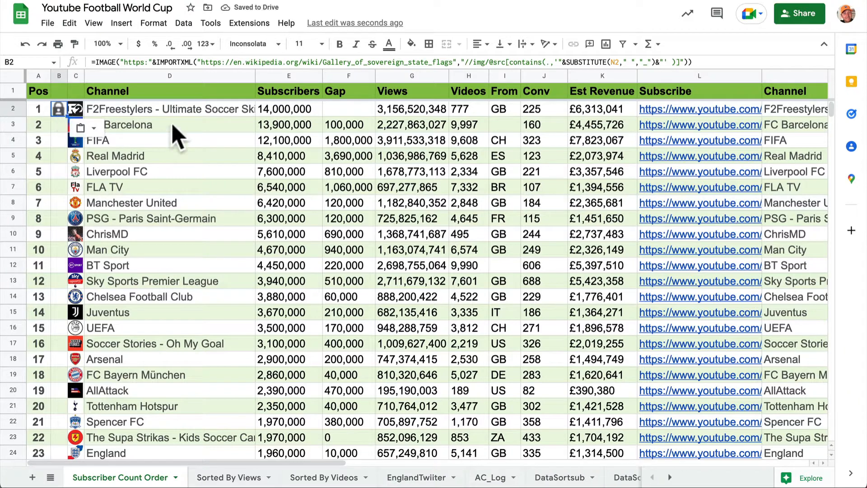
- Enter United Kingdom in N2, the cell the pasted flag formula references, and widen column B
{"action": "left_click", "coordinate": [615, 62]}
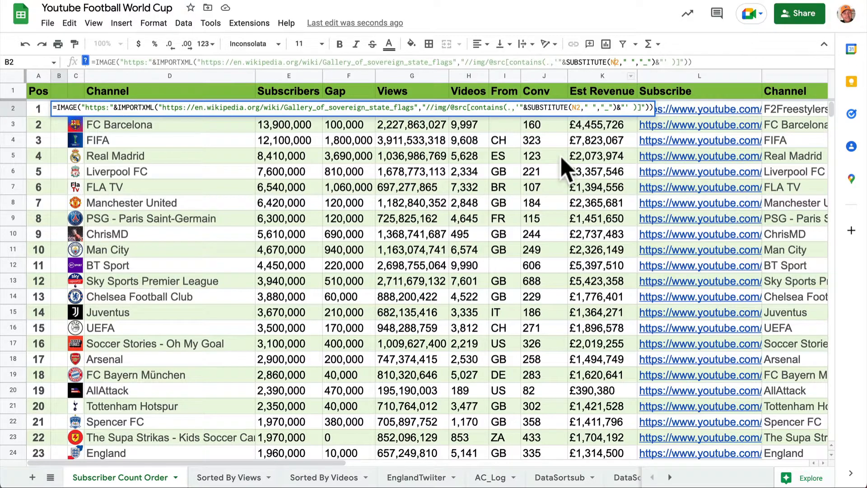
{"action": "scroll", "coordinate": [567, 169], "scroll_direction": "right", "scroll_amount": 10}
{"action": "left_click", "coordinate": [500, 111]}
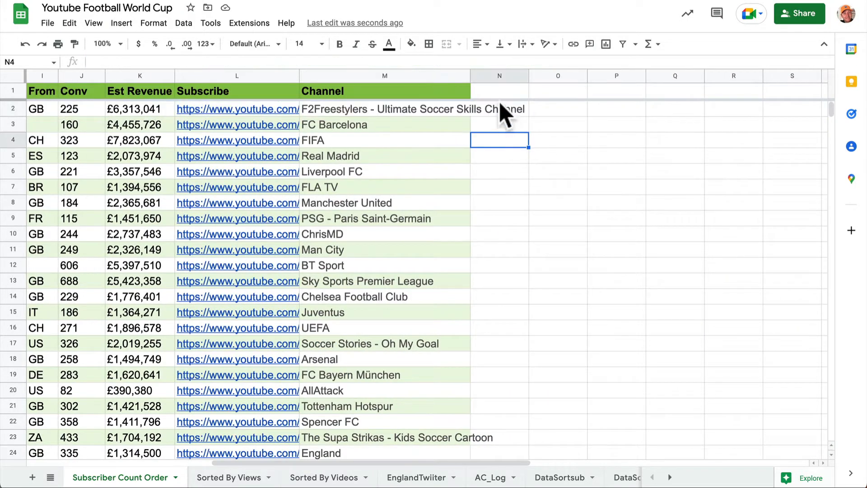
{"action": "type", "text": "United"}
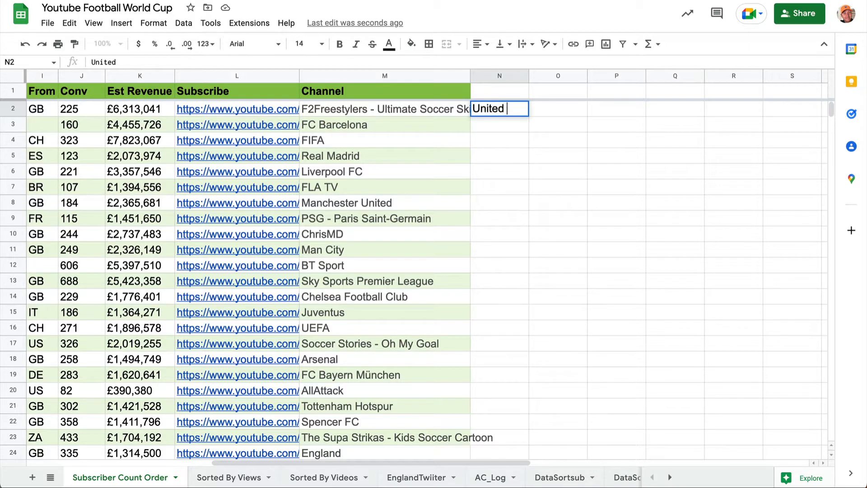
{"action": "type", "text": " Kingdom"}
{"action": "key", "text": "Tab"}
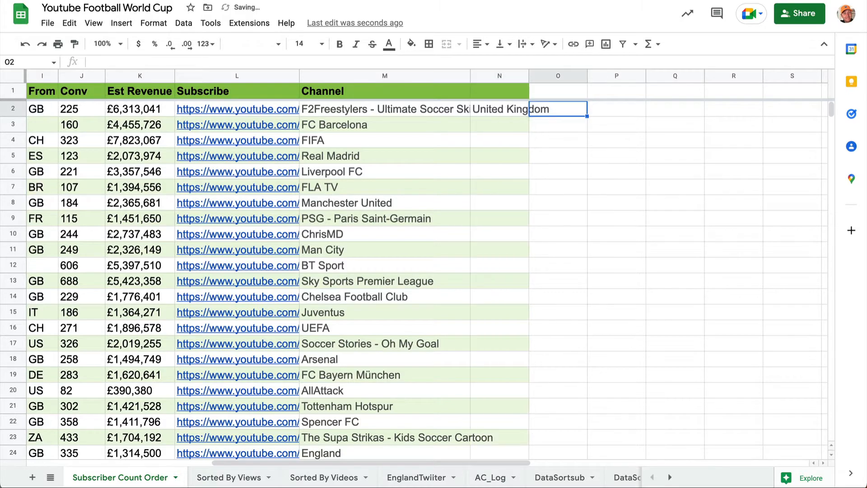
{"action": "scroll", "coordinate": [382, 176], "scroll_direction": "left", "scroll_amount": 10}
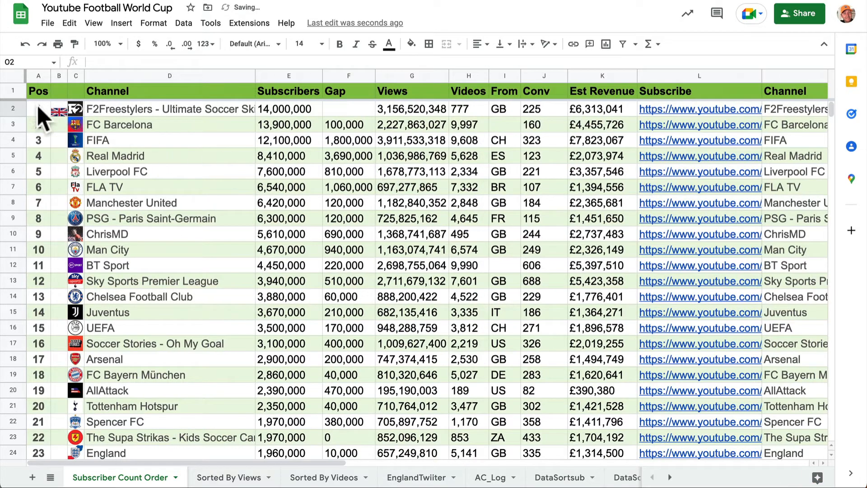
{"action": "left_click_drag", "start_coordinate": [68, 75], "coordinate": [79, 79]}
- Replace the country name in N2 with Brazil and check the flag in B2
{"action": "scroll", "coordinate": [514, 184], "scroll_direction": "right", "scroll_amount": 10}
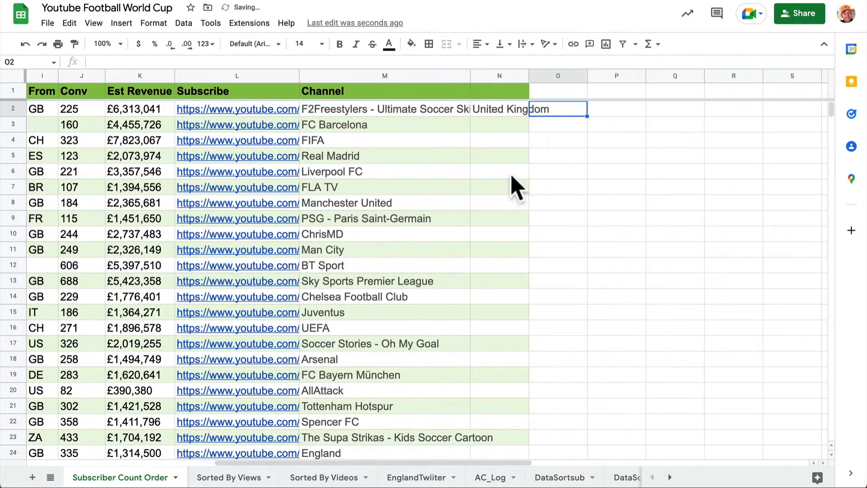
{"action": "left_click", "coordinate": [511, 109]}
{"action": "double_click", "coordinate": [511, 107]}
{"action": "double_click", "coordinate": [511, 109]}
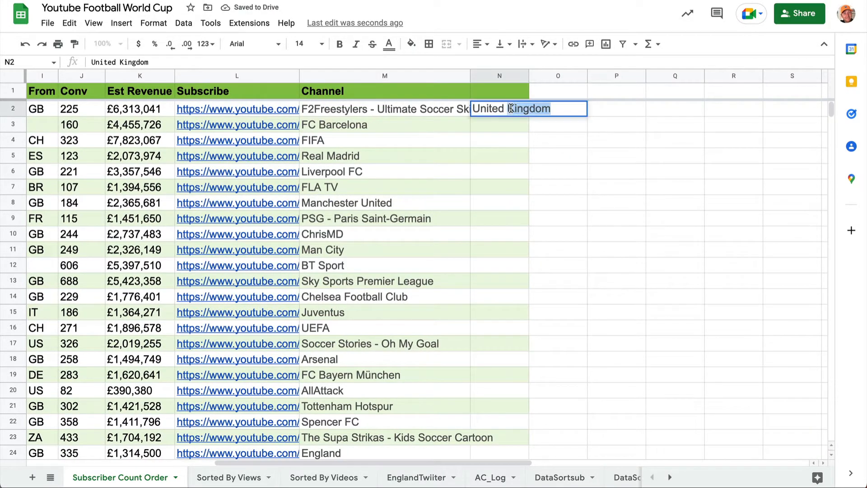
{"action": "key", "text": "BackSpace"}
{"action": "key", "text": "BackSpace"}
{"action": "key", "text": "BackSpace"}
{"action": "key", "text": "BackSpace"}
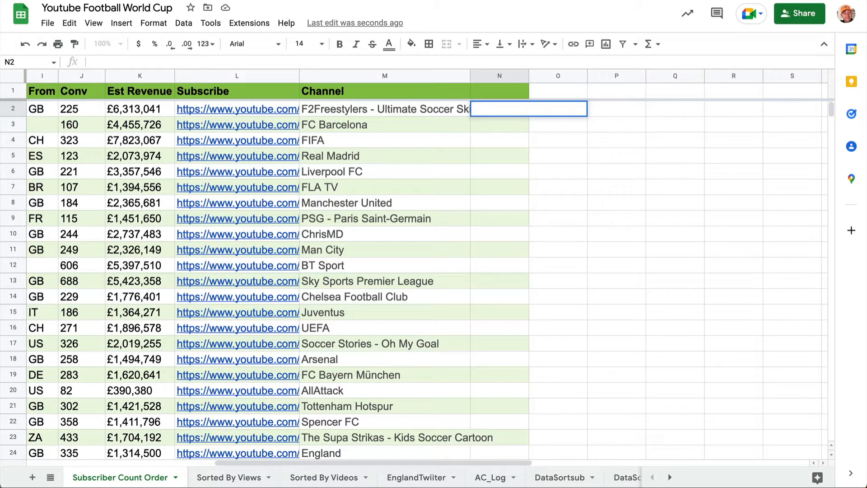
{"action": "type", "text": "Brazil"}
{"action": "left_click", "coordinate": [519, 155]}
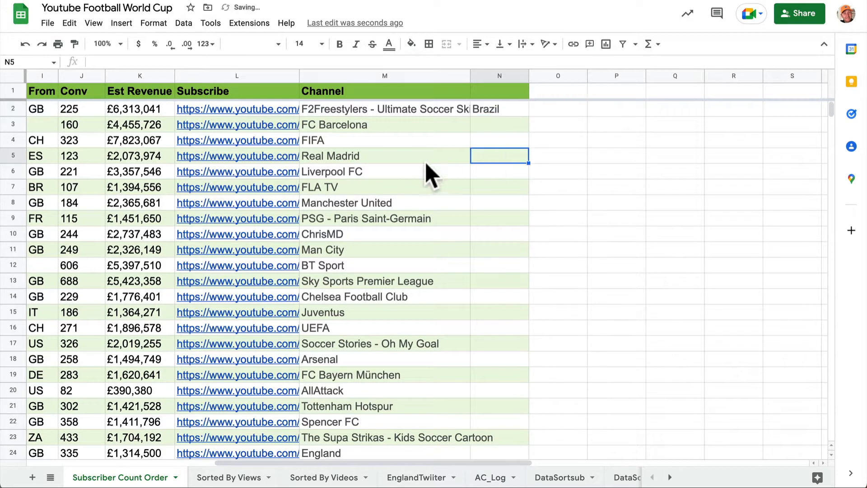
{"action": "scroll", "coordinate": [423, 172], "scroll_direction": "left", "scroll_amount": 10}
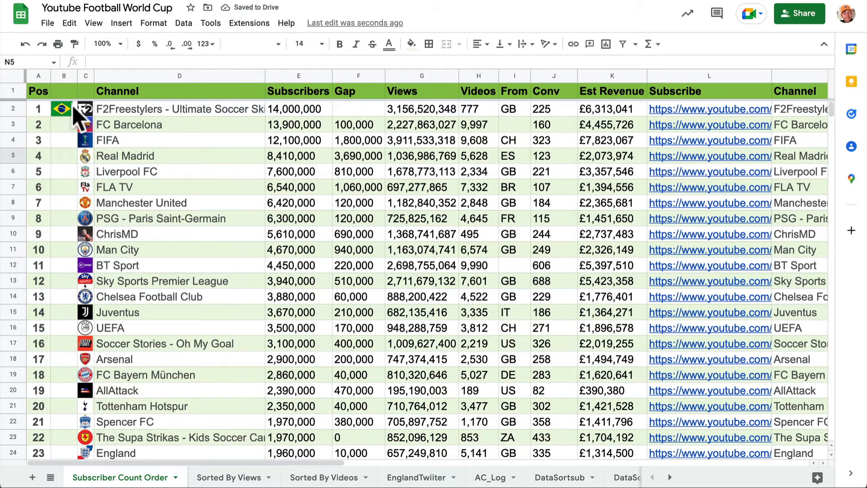
{"action": "scroll", "coordinate": [197, 199], "scroll_direction": "right", "scroll_amount": 2}
{"action": "scroll", "coordinate": [199, 201], "scroll_direction": "left", "scroll_amount": 1}
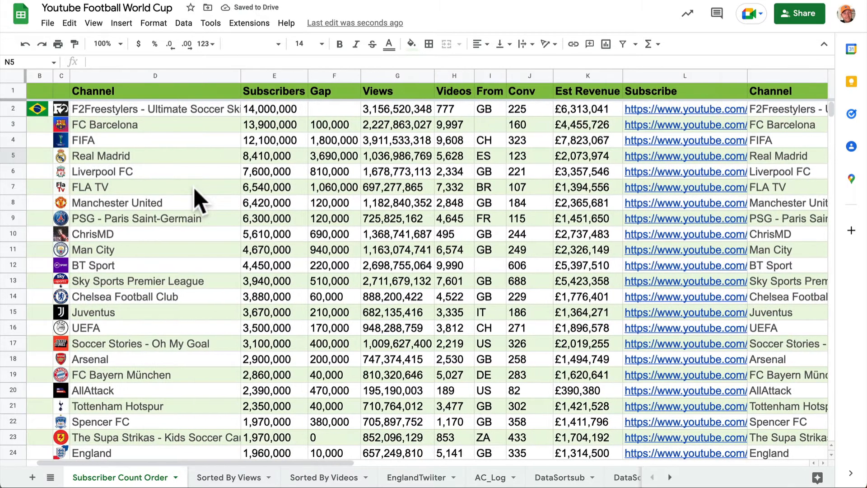
{"action": "left_click", "coordinate": [41, 108]}
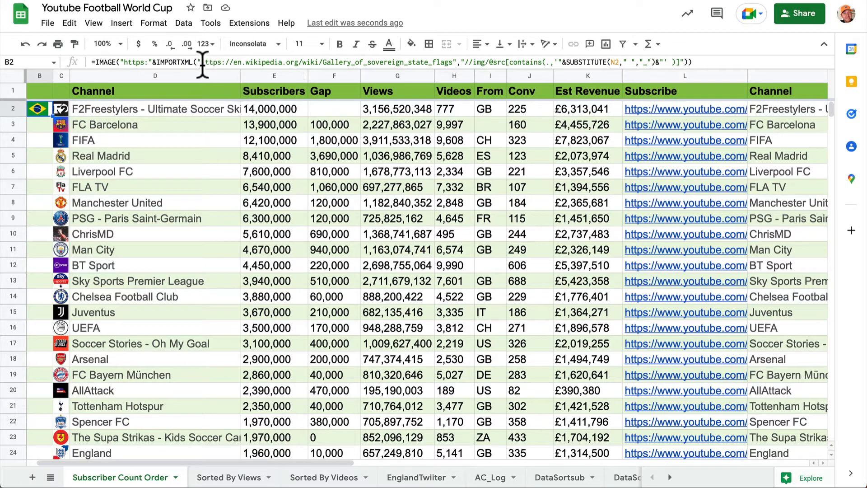
{"action": "left_click_drag", "start_coordinate": [202, 62], "coordinate": [453, 62]}
{"action": "key", "text": "super+c"}
{"action": "key", "text": "super+t"}
{"action": "key", "text": "super+v"}
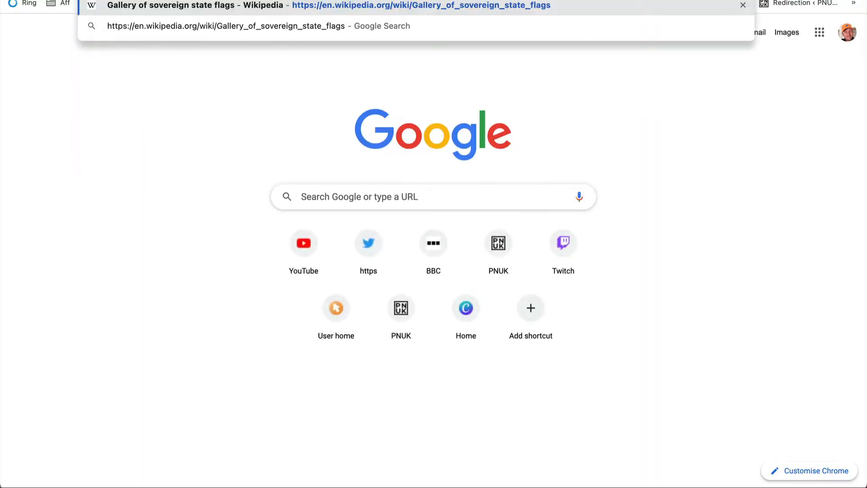
{"action": "key", "text": "Return"}
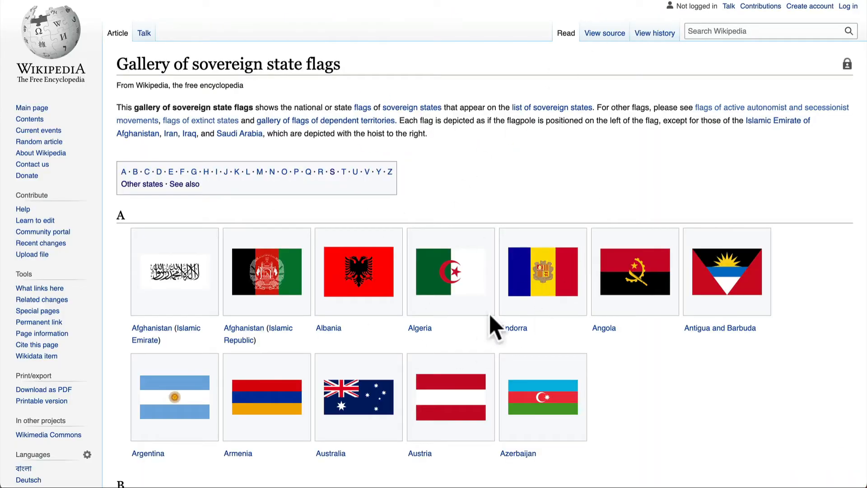
{"action": "scroll", "coordinate": [491, 329], "scroll_direction": "down", "scroll_amount": 3}
{"action": "scroll", "coordinate": [491, 328], "scroll_direction": "down", "scroll_amount": 8}
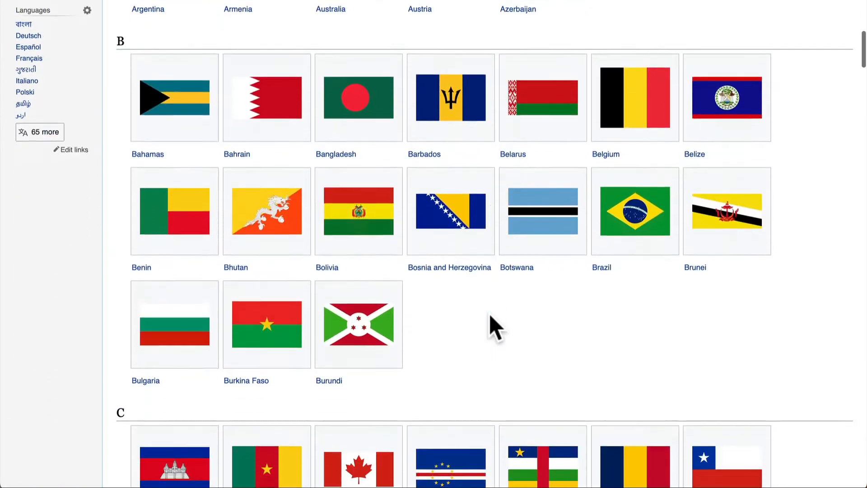
{"action": "scroll", "coordinate": [490, 315], "scroll_direction": "down", "scroll_amount": 1}
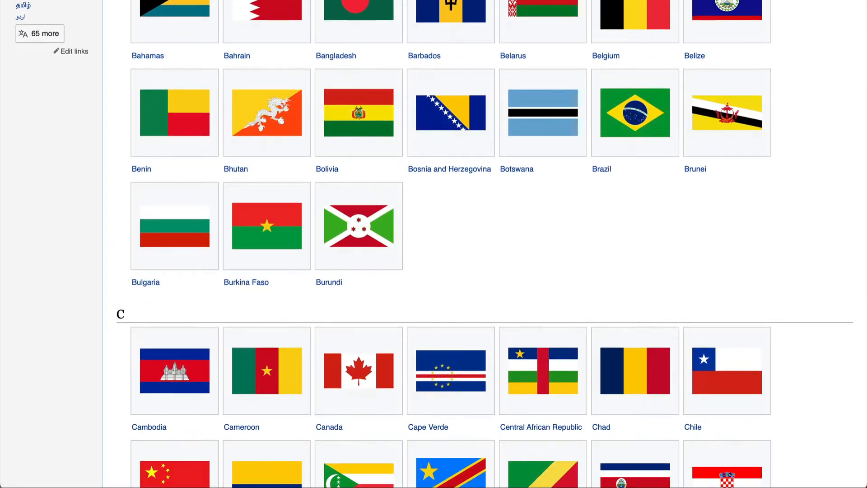
- Return to the Youtube Football World Cup spreadsheet and check the country code in I2, under From
{"action": "left_click", "coordinate": [397, 1]}
{"action": "left_click", "coordinate": [464, 167]}
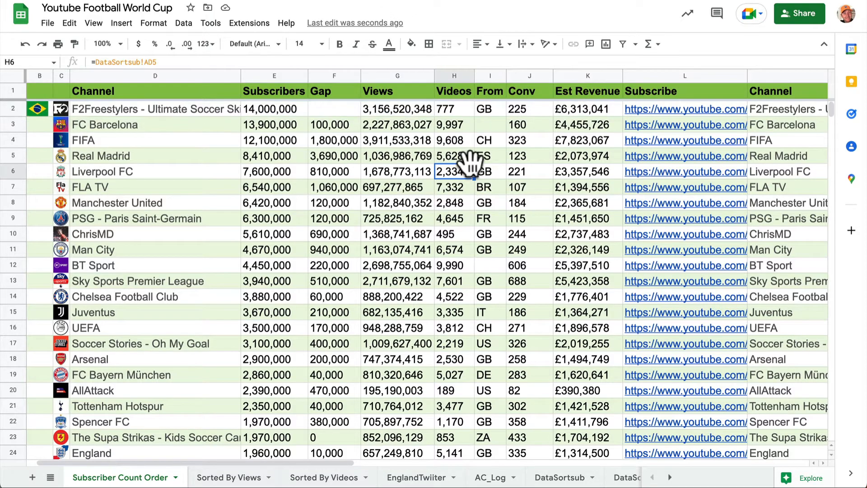
{"action": "left_click", "coordinate": [495, 113]}
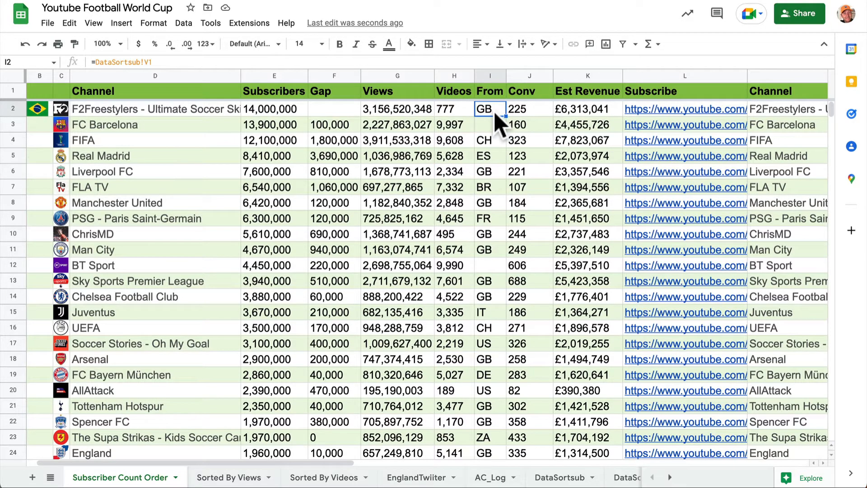
{"action": "scroll", "coordinate": [497, 123], "scroll_direction": "right", "scroll_amount": 5}
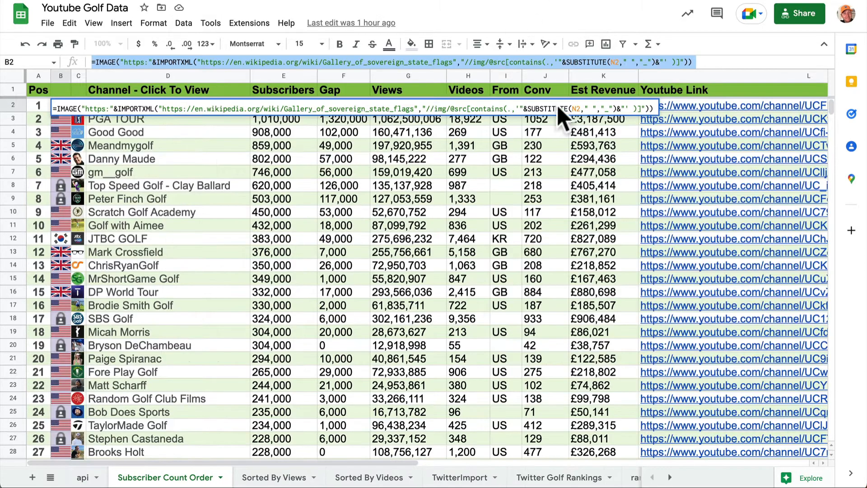
- Copy the entire SWITCH formula that turns country codes into country names from N2 of Youtube Golf Data
{"action": "scroll", "coordinate": [535, 169], "scroll_direction": "right", "scroll_amount": 10}
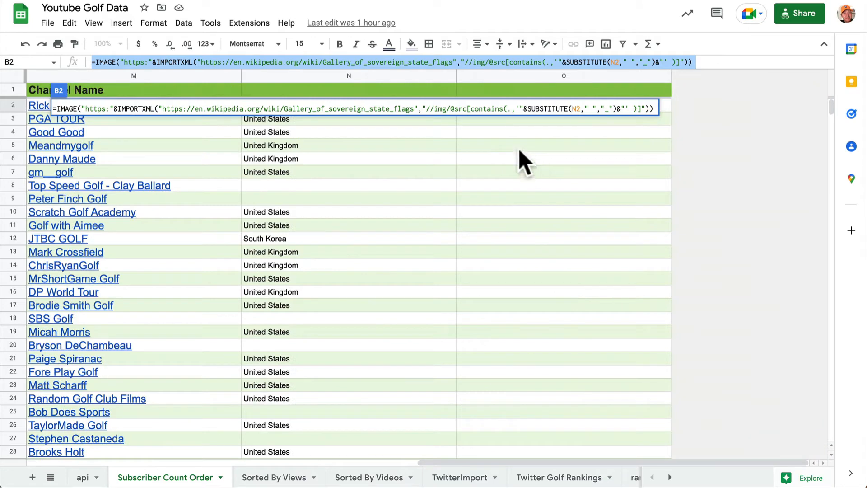
{"action": "left_click", "coordinate": [495, 163]}
{"action": "left_click", "coordinate": [387, 109]}
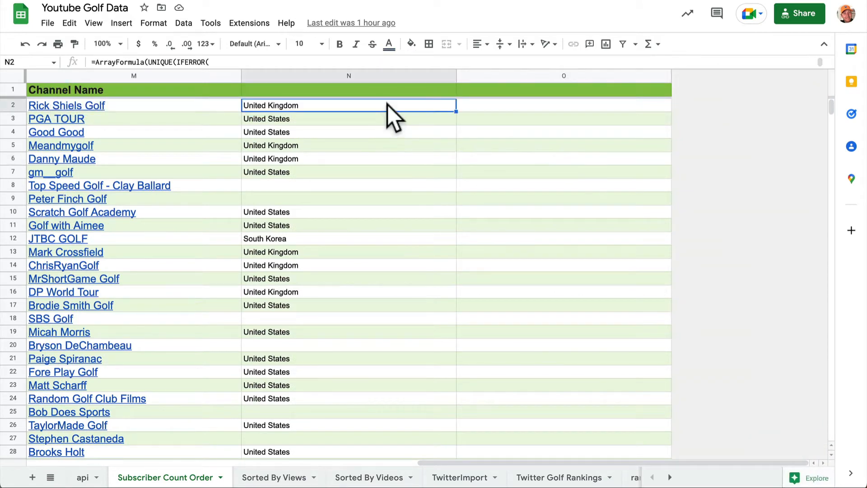
{"action": "double_click", "coordinate": [387, 106]}
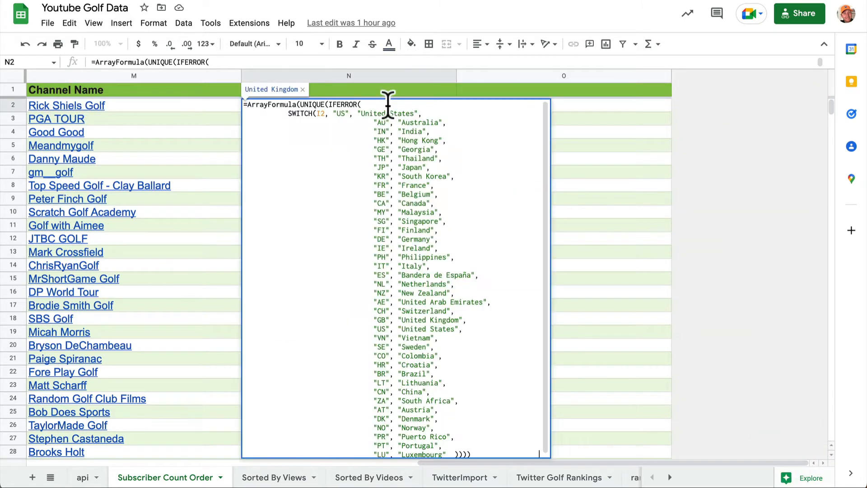
{"action": "left_click", "coordinate": [319, 194]}
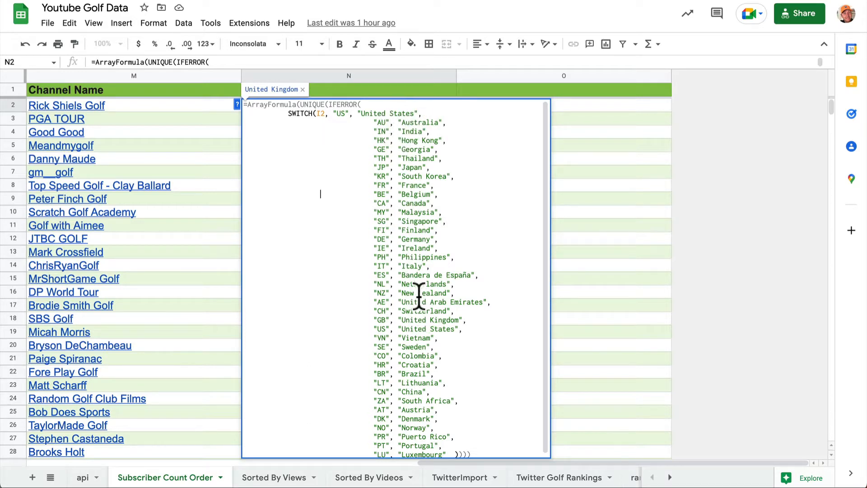
{"action": "left_click_drag", "start_coordinate": [243, 103], "coordinate": [356, 486]}
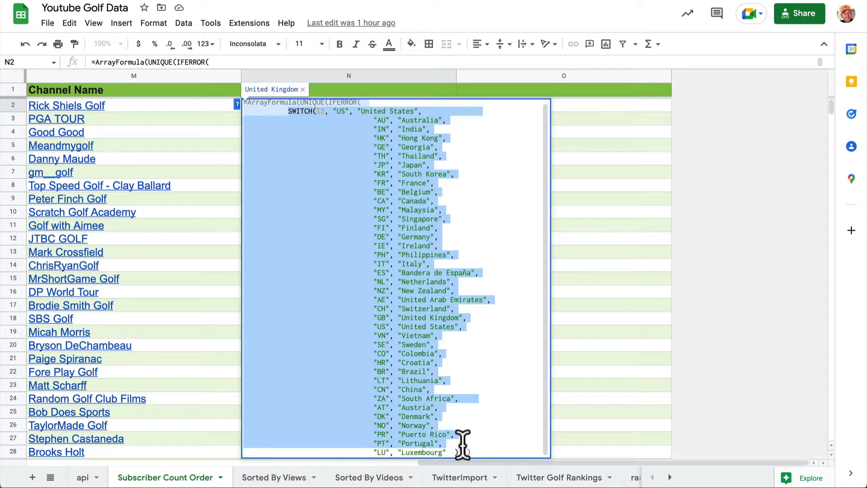
{"action": "left_click_drag", "start_coordinate": [490, 448], "coordinate": [495, 445]}
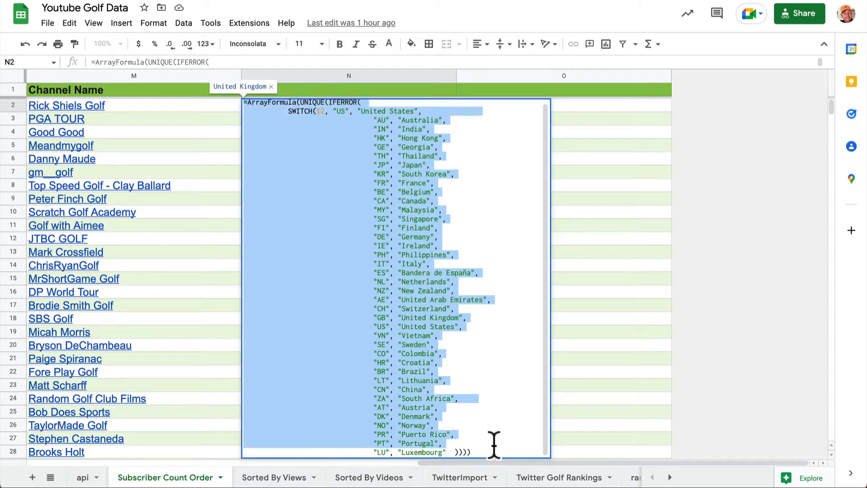
{"action": "left_click", "coordinate": [486, 451]}
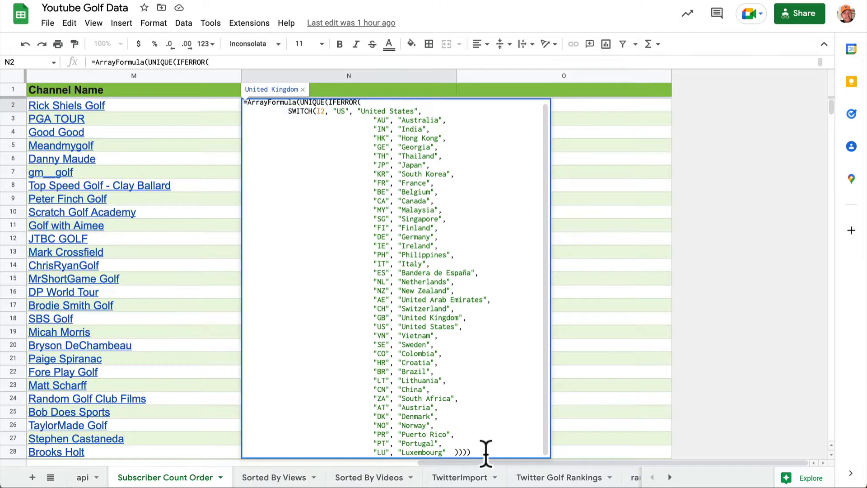
{"action": "key", "text": "ctrl+a"}
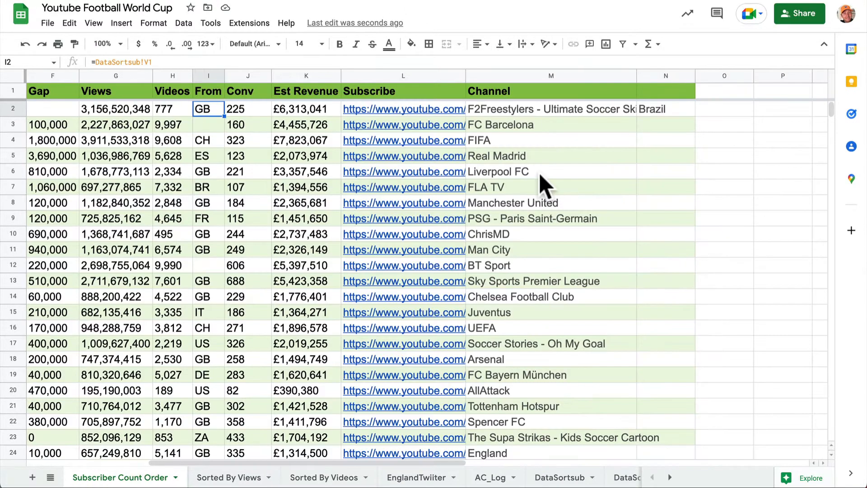
- Replace Brazil in N2 of Youtube Football World Cup with the copied SWITCH formula referencing I2, and widen column M to fit its channel names
{"action": "left_click", "coordinate": [653, 109]}
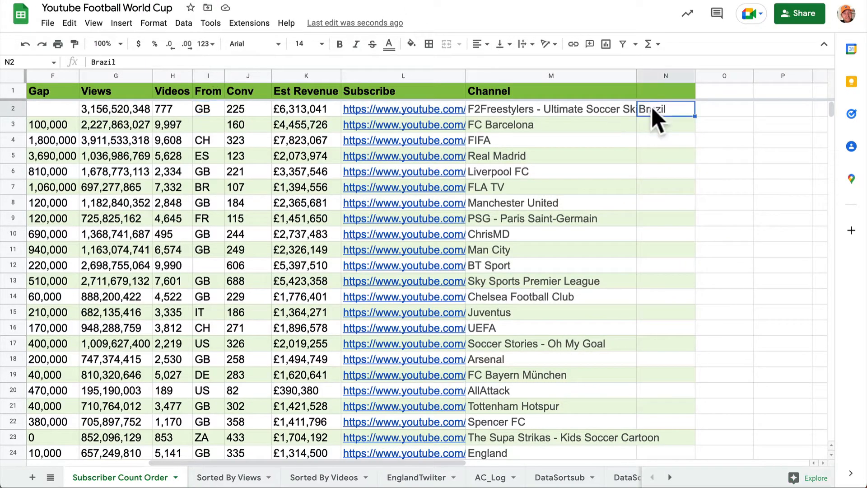
{"action": "key", "text": "Delete"}
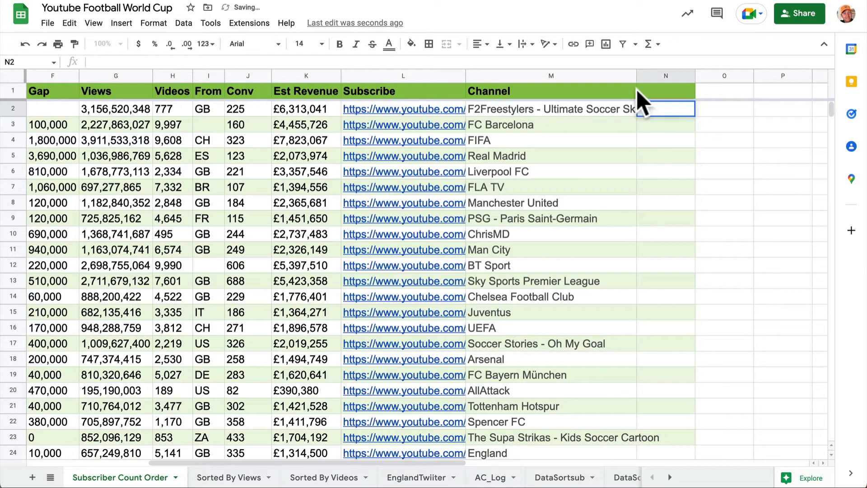
{"action": "key", "text": "ctrl+v"}
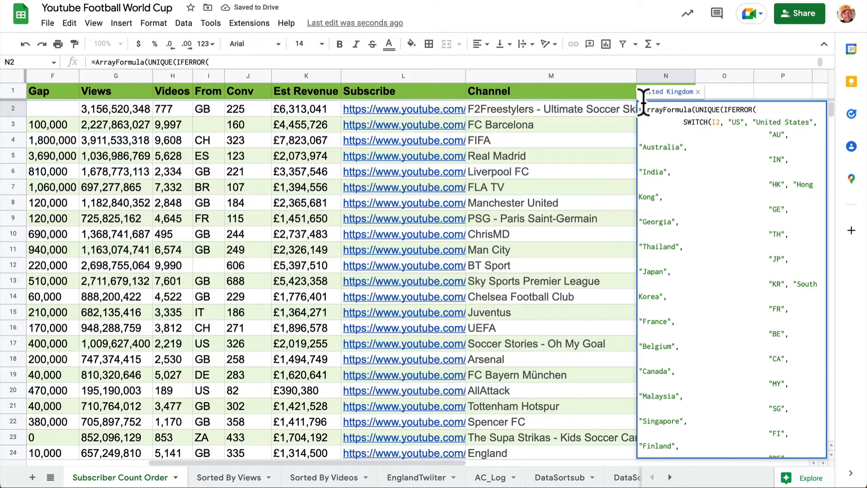
{"action": "double_click", "coordinate": [717, 122]}
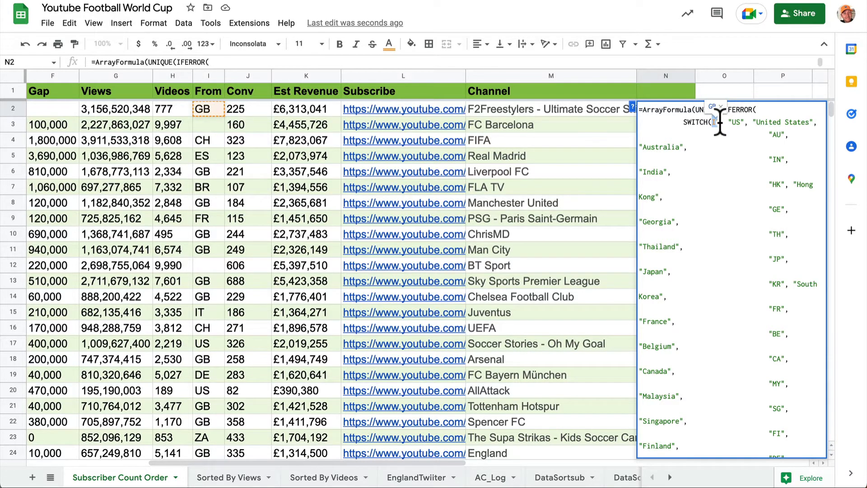
{"action": "key", "text": "Tab"}
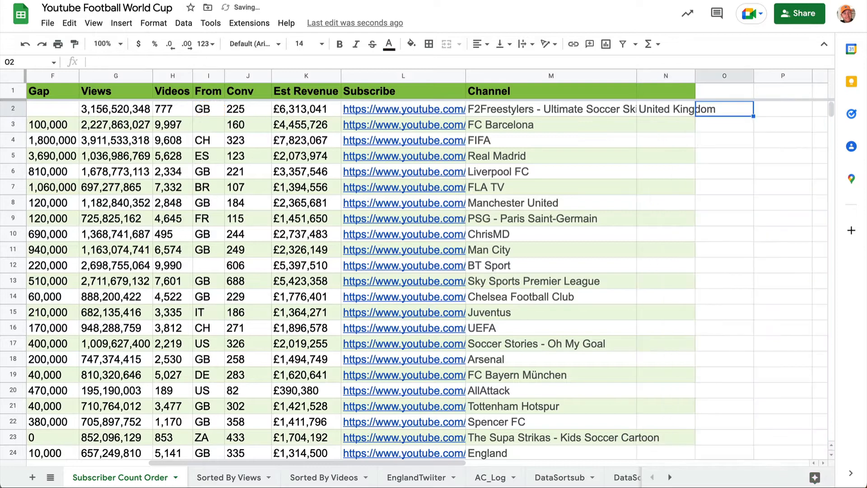
{"action": "double_click", "coordinate": [637, 76]}
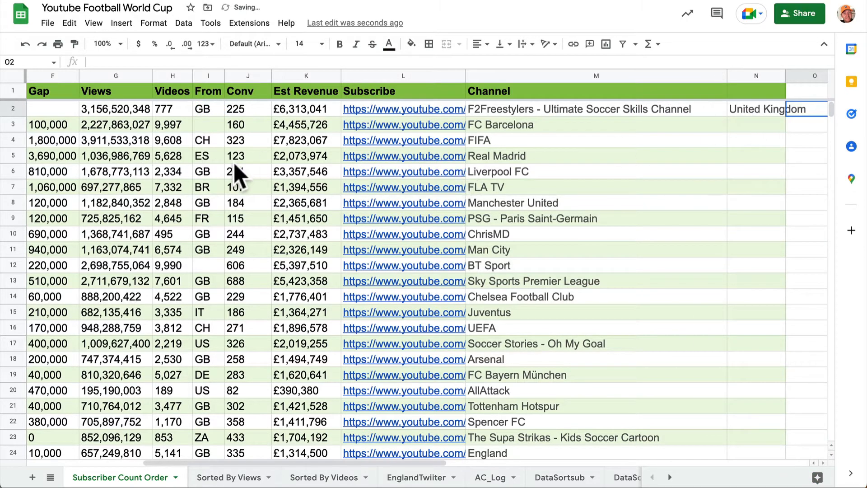
- Fill the flag formula from B2 down column B for all listed channels
{"action": "scroll", "coordinate": [236, 171], "scroll_direction": "left", "scroll_amount": 5}
{"action": "scroll", "coordinate": [145, 145], "scroll_direction": "down", "scroll_amount": 1}
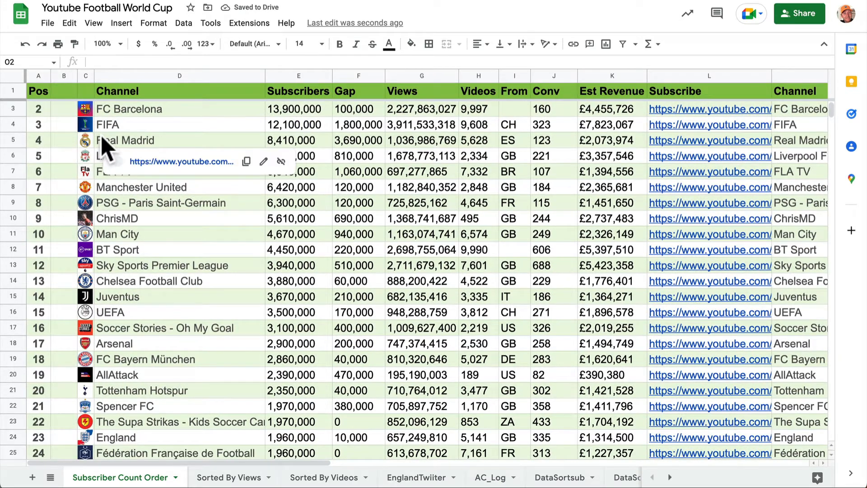
{"action": "scroll", "coordinate": [100, 144], "scroll_direction": "up", "scroll_amount": 1}
{"action": "left_click", "coordinate": [73, 113]}
{"action": "double_click", "coordinate": [73, 114]}
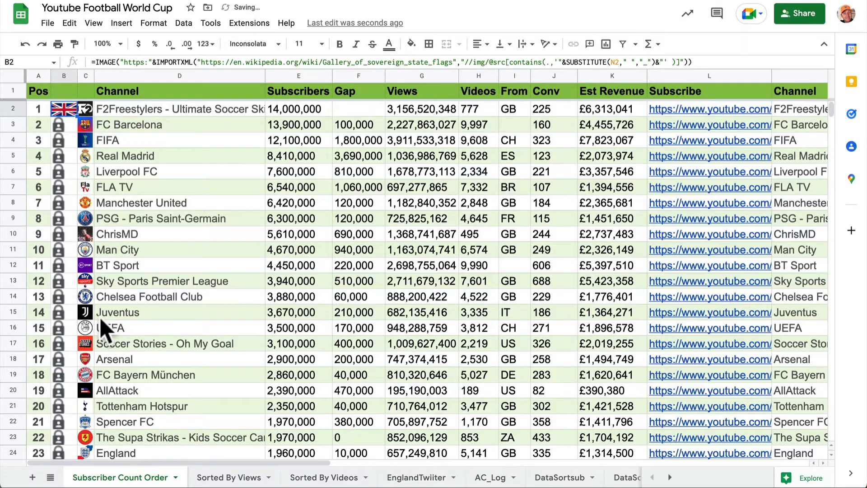
{"action": "scroll", "coordinate": [137, 354], "scroll_direction": "down", "scroll_amount": 19}
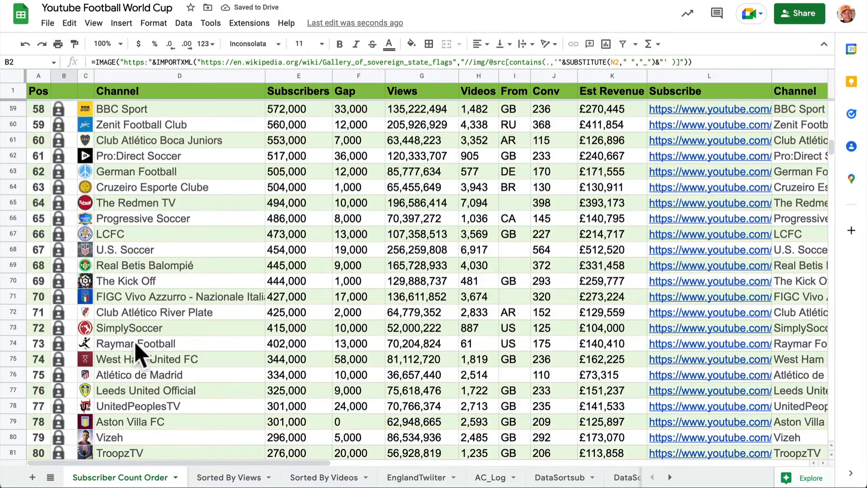
{"action": "scroll", "coordinate": [138, 353], "scroll_direction": "up", "scroll_amount": 19}
- Fill the SWITCH formula from N2 down column N and compare the country names with the flags in column B
{"action": "scroll", "coordinate": [223, 269], "scroll_direction": "right", "scroll_amount": 10}
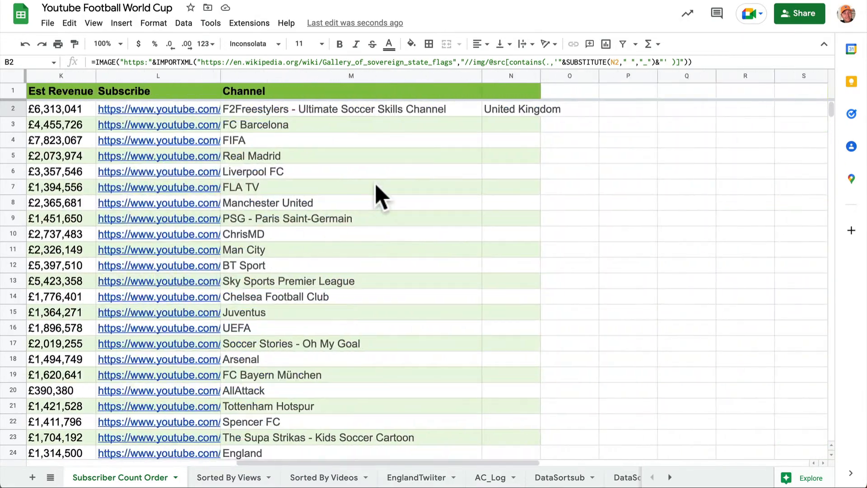
{"action": "left_click", "coordinate": [510, 112]}
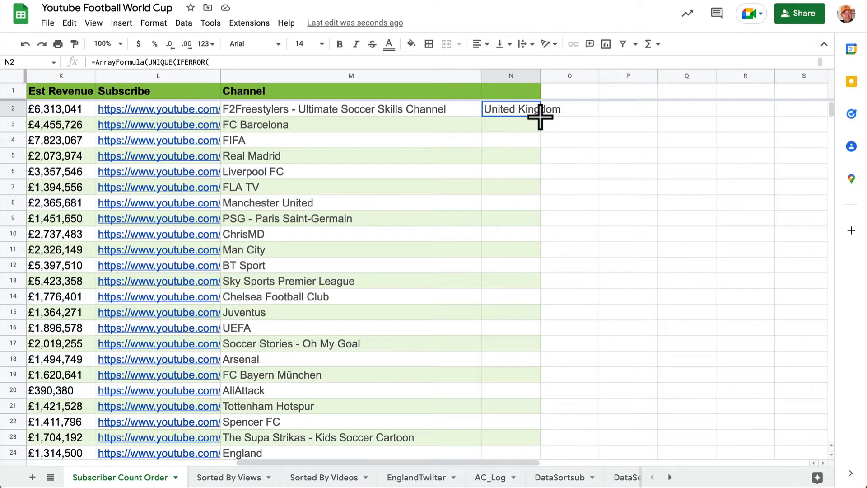
{"action": "scroll", "coordinate": [449, 171], "scroll_direction": "left", "scroll_amount": 10}
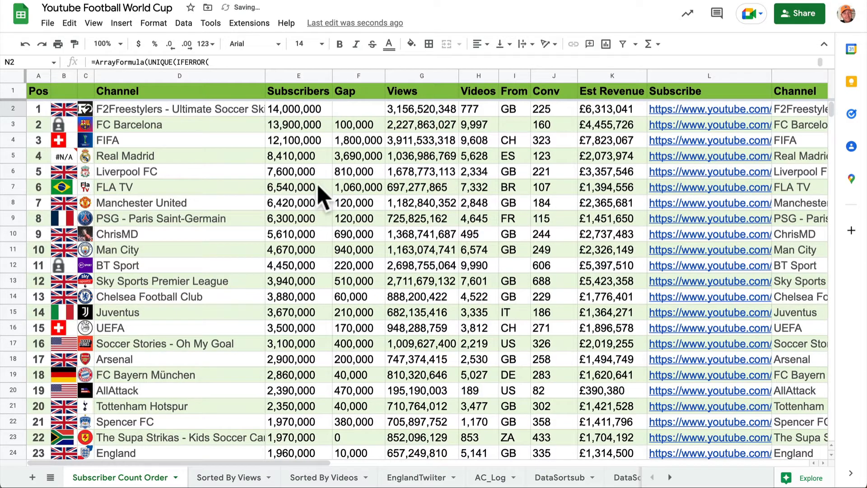
{"action": "scroll", "coordinate": [190, 233], "scroll_direction": "right", "scroll_amount": 8}
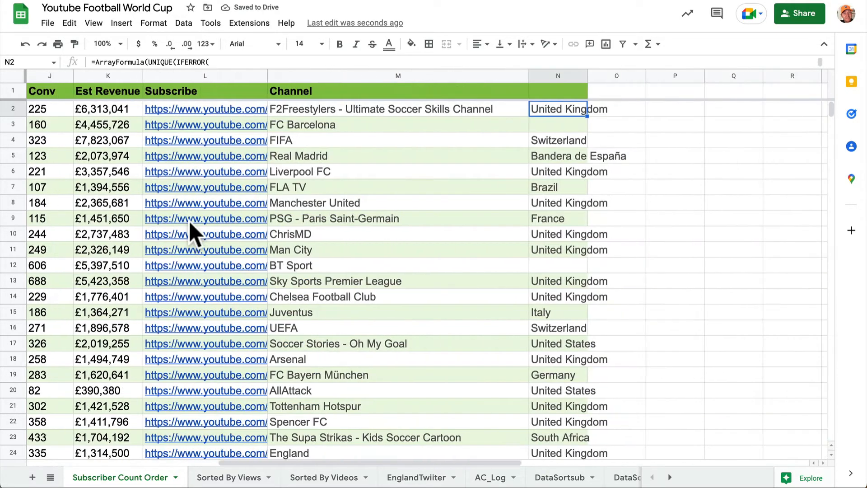
{"action": "scroll", "coordinate": [190, 233], "scroll_direction": "left", "scroll_amount": 8}
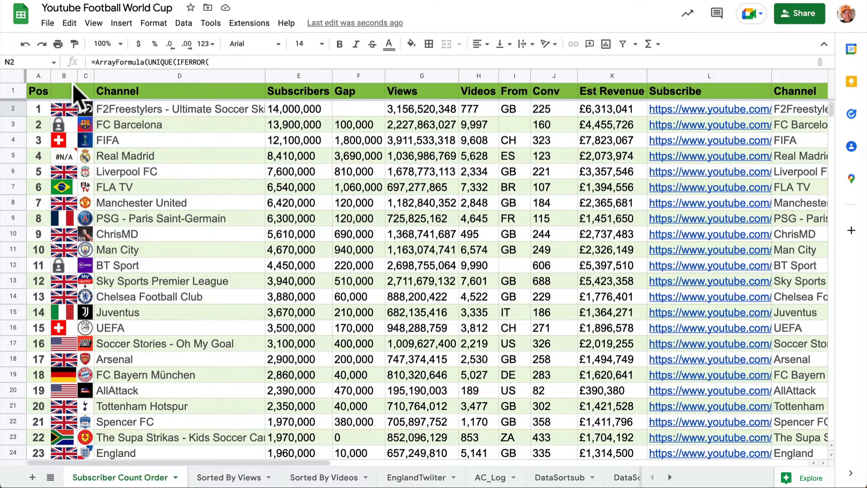
- Narrow column B slightly so that it fits the flag images more closely
{"action": "mouse_move", "coordinate": [77, 76]}
{"action": "left_mouse_down"}
{"action": "mouse_move", "coordinate": [64, 78]}
{"action": "mouse_move", "coordinate": [76, 78]}
{"action": "left_mouse_up"}
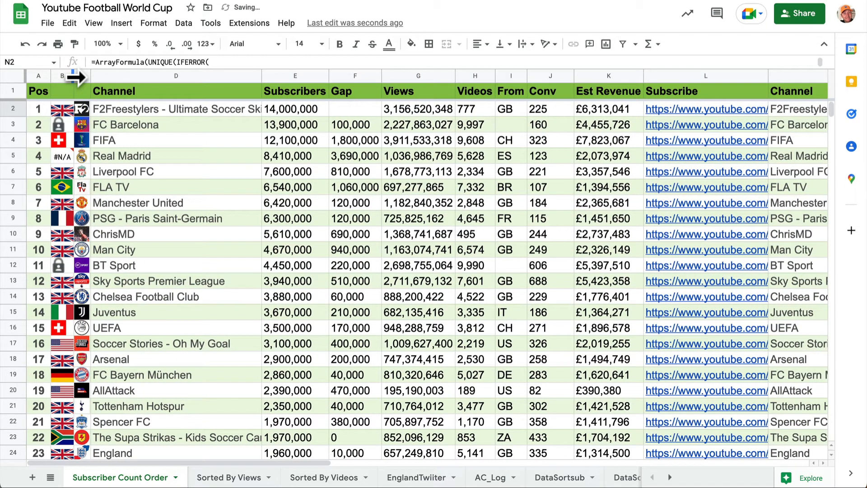
{"action": "mouse_move", "coordinate": [174, 201]}
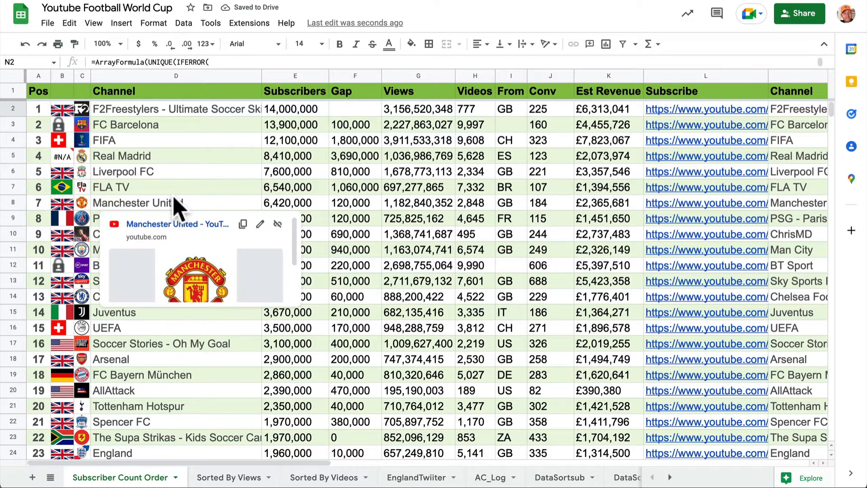
{"action": "left_click", "coordinate": [355, 174]}
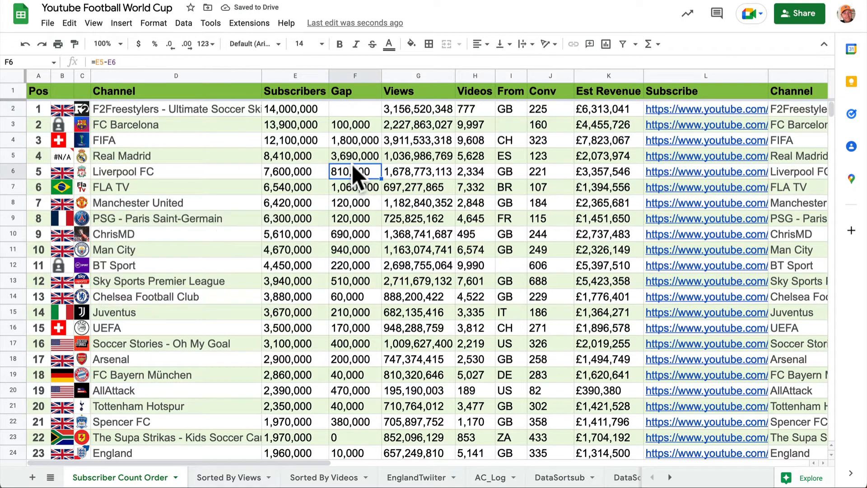
- Inspect Real Madrid's flag cell B5 and the country name it references in N5
{"action": "left_click", "coordinate": [62, 156]}
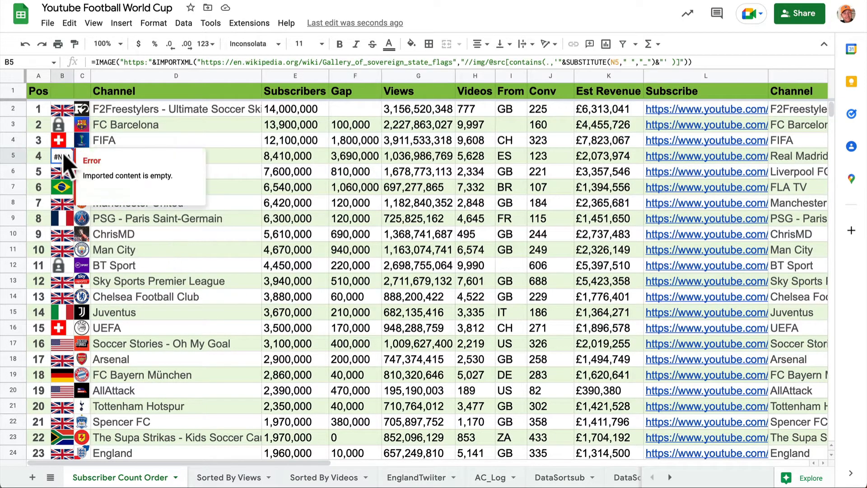
{"action": "scroll", "coordinate": [418, 185], "scroll_direction": "right", "scroll_amount": 10}
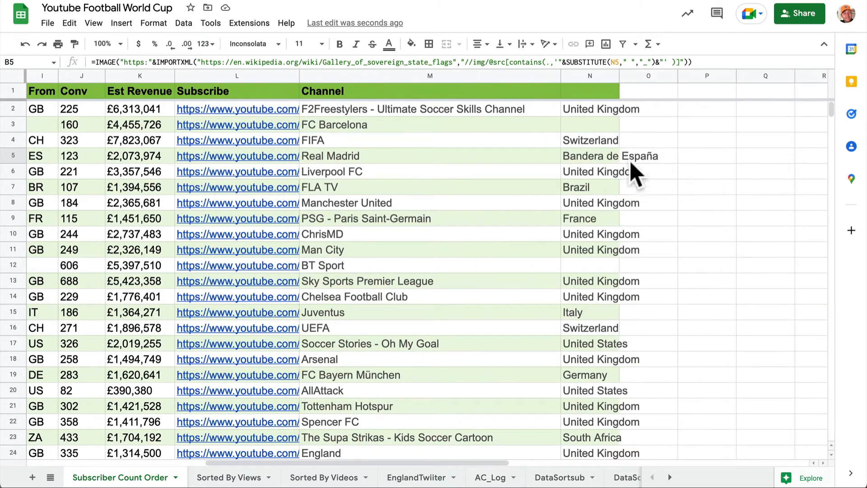
{"action": "left_click", "coordinate": [592, 157]}
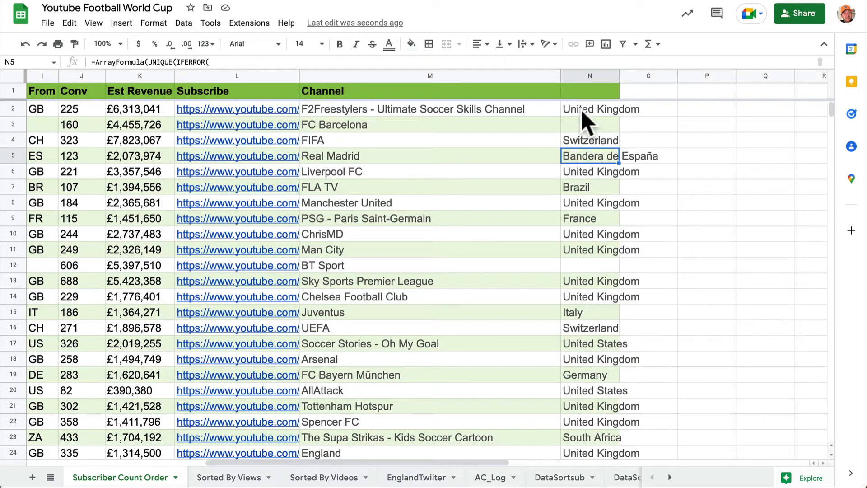
{"action": "left_click", "coordinate": [581, 116]}
- Try to replace the country-name formula in Real Madrid's cell N5 with the text Spain
{"action": "double_click", "coordinate": [581, 157]}
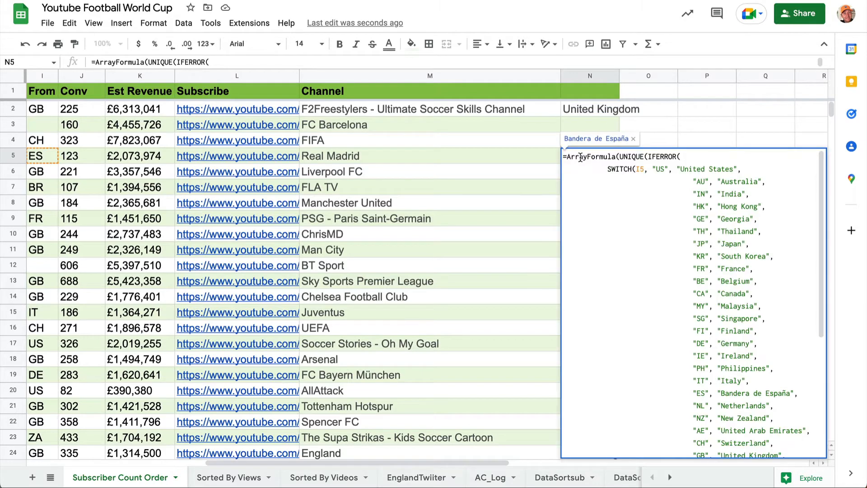
{"action": "left_click", "coordinate": [582, 127]}
{"action": "triple_click", "coordinate": [576, 156]}
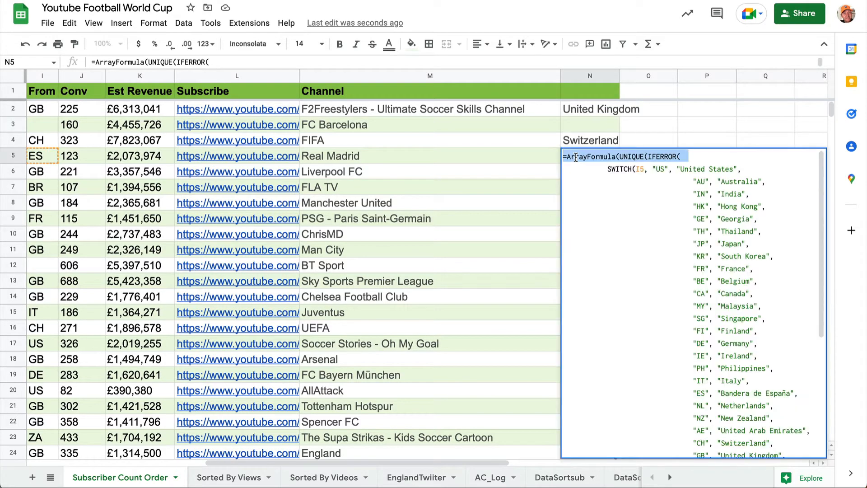
{"action": "type", "text": "Spain"}
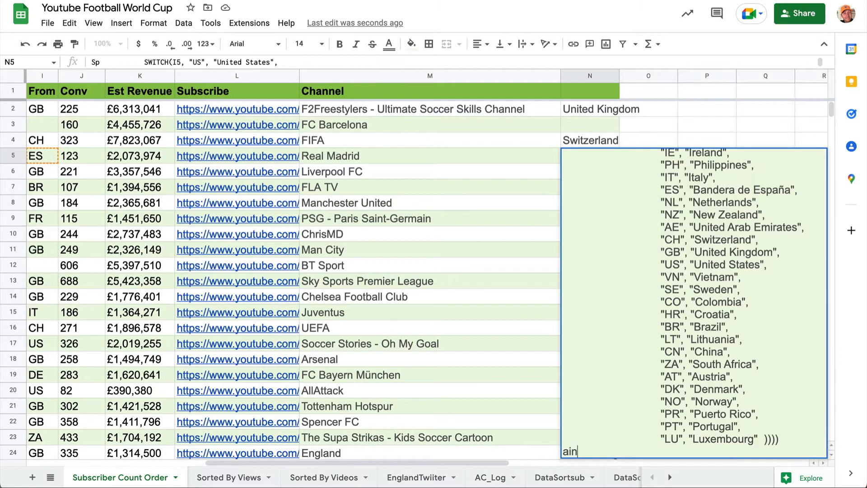
{"action": "left_click", "coordinate": [667, 112]}
{"action": "double_click", "coordinate": [578, 158]}
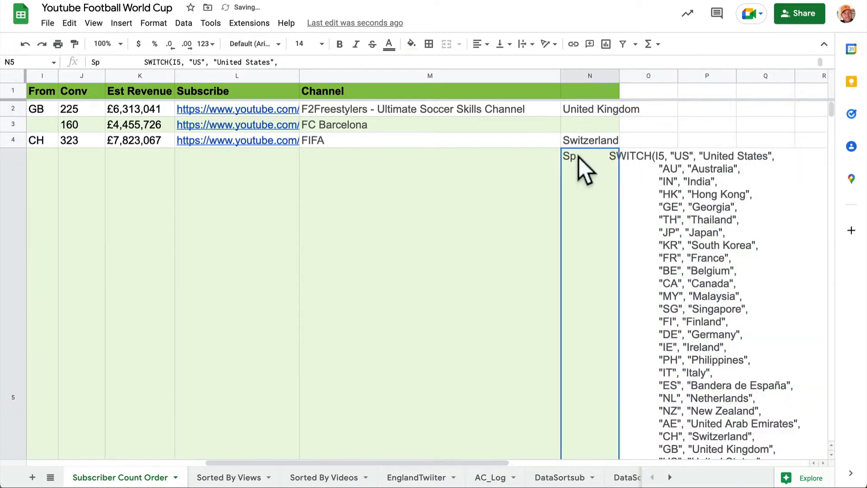
{"action": "left_click", "coordinate": [580, 136]}
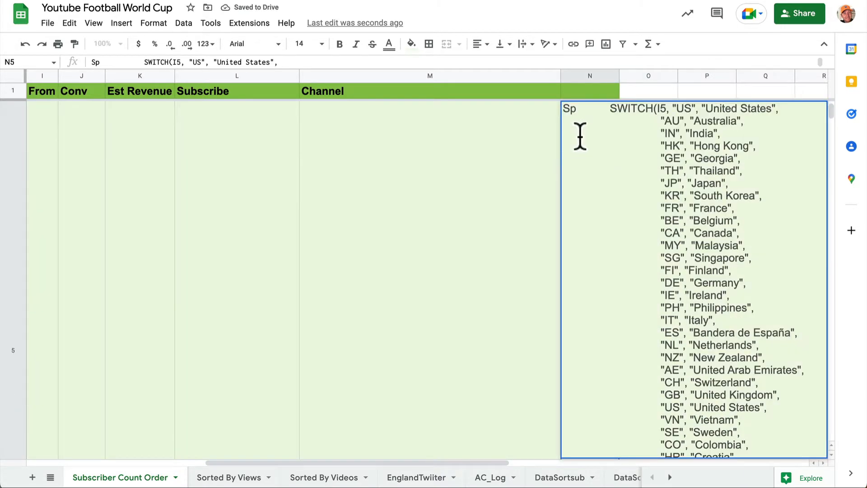
{"action": "left_click", "coordinate": [506, 166]}
- Clear N5, enter Spain as Real Madrid's country name and check the flag cell B5
{"action": "left_click", "coordinate": [581, 148]}
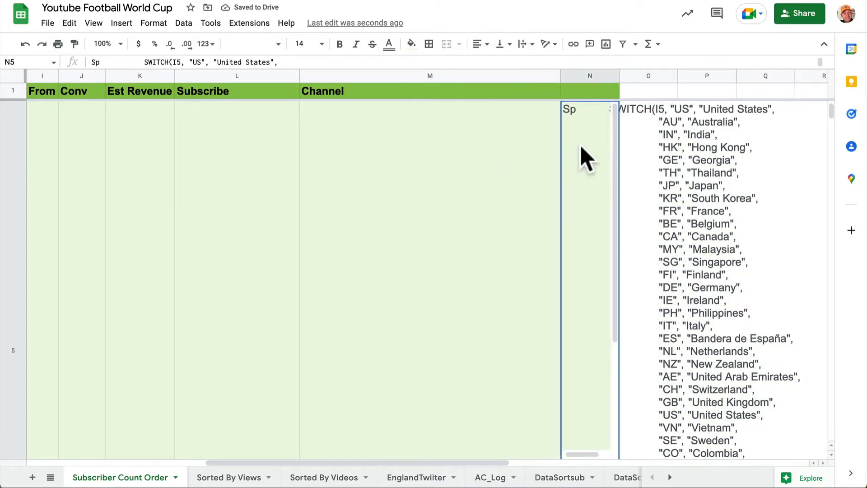
{"action": "key", "text": "Delete"}
{"action": "type", "text": "Spain"}
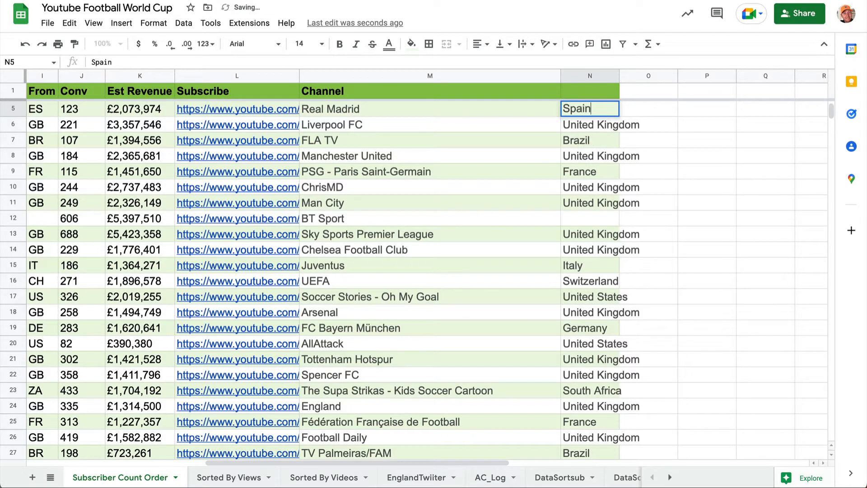
{"action": "left_click", "coordinate": [673, 129]}
{"action": "scroll", "coordinate": [500, 165], "scroll_direction": "left", "scroll_amount": 10}
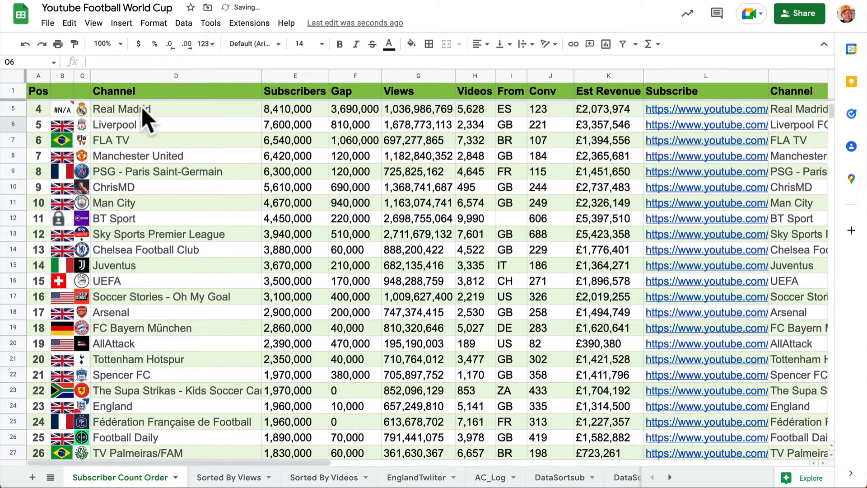
- Review the list of country codes and names in N2's SWITCH formula
{"action": "scroll", "coordinate": [448, 136], "scroll_direction": "right", "scroll_amount": 8}
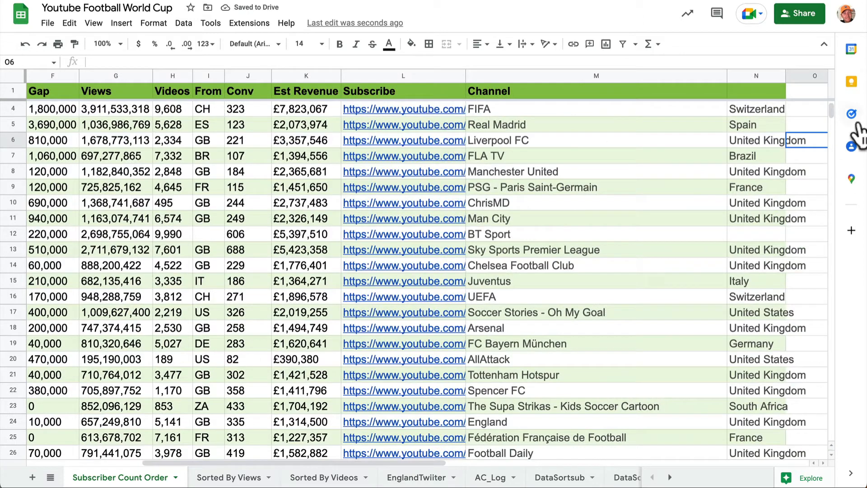
{"action": "scroll", "coordinate": [798, 145], "scroll_direction": "up", "scroll_amount": 2}
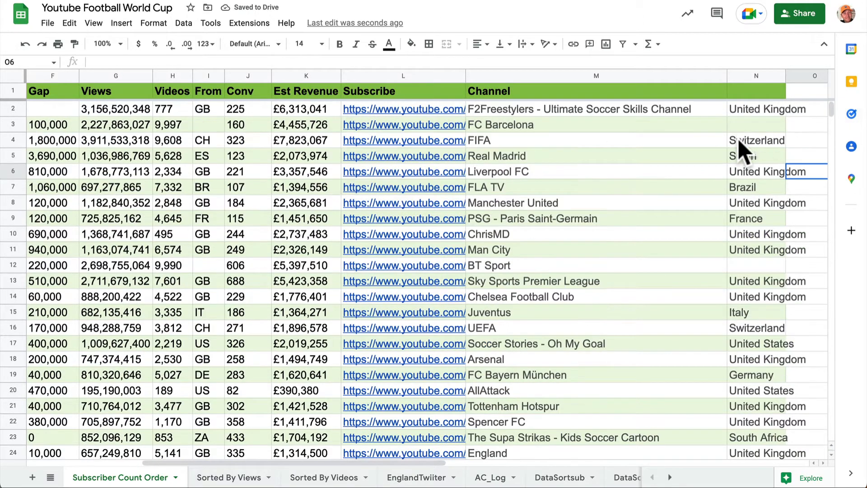
{"action": "left_click", "coordinate": [746, 113]}
{"action": "double_click", "coordinate": [745, 115]}
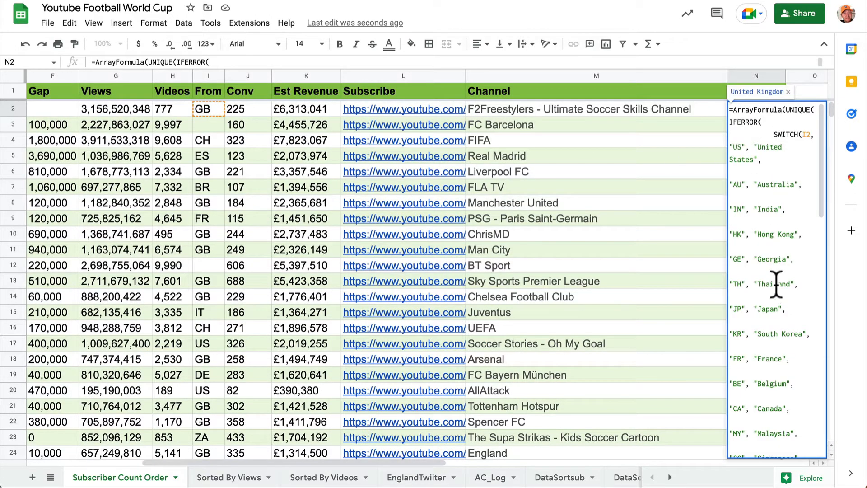
{"action": "scroll", "coordinate": [776, 284], "scroll_direction": "down", "scroll_amount": 10}
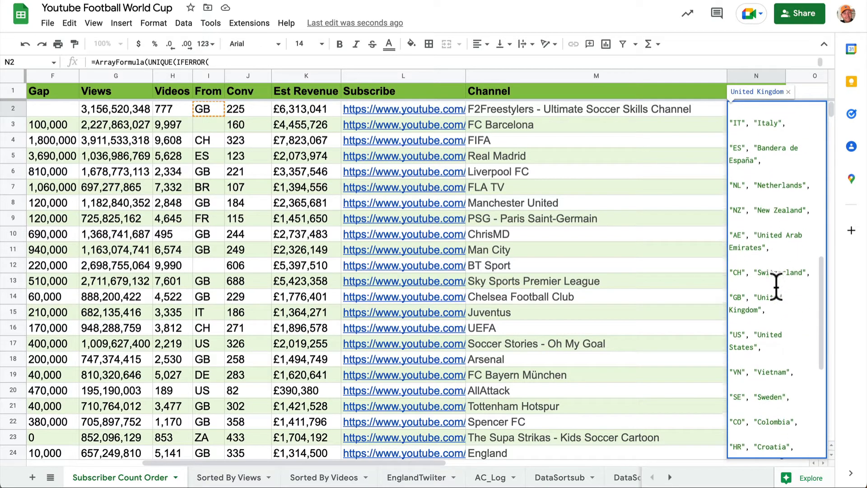
{"action": "scroll", "coordinate": [777, 284], "scroll_direction": "down", "scroll_amount": 10}
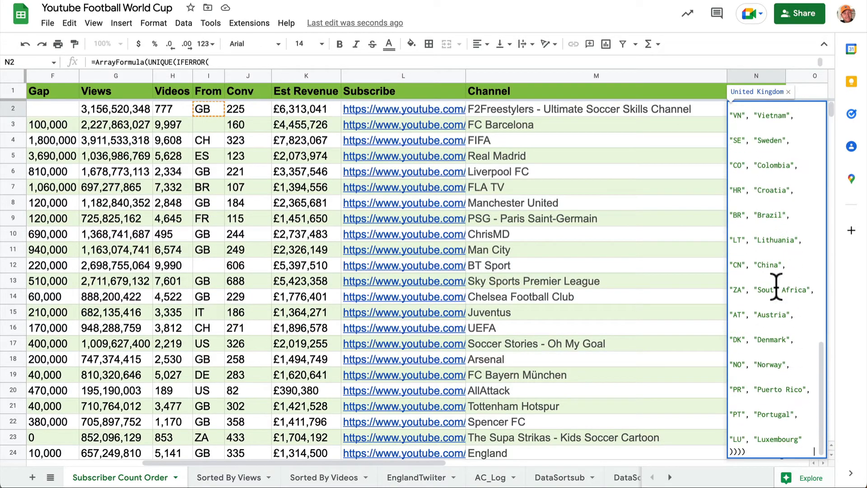
{"action": "scroll", "coordinate": [781, 368], "scroll_direction": "up", "scroll_amount": 5}
{"action": "scroll", "coordinate": [781, 368], "scroll_direction": "down", "scroll_amount": 5}
- Look over the Wikipedia flag gallery and the country names in the Youtube Golf Data spreadsheet
{"action": "scroll", "coordinate": [777, 335], "scroll_direction": "up", "scroll_amount": 15}
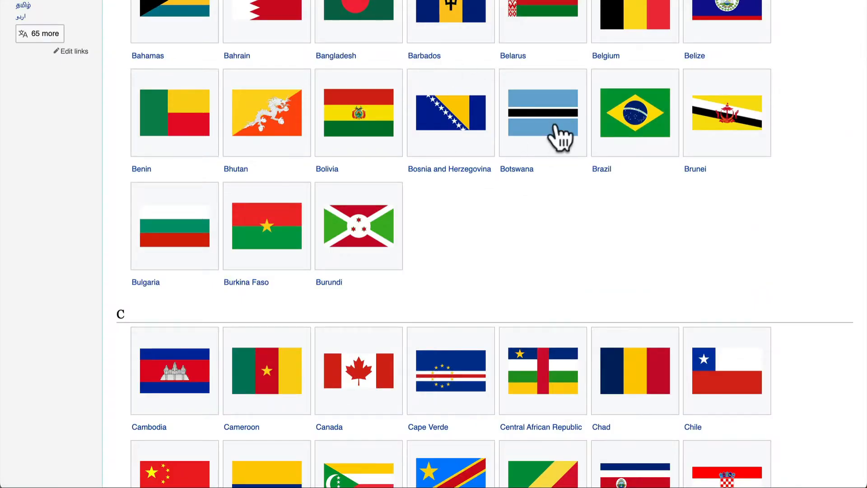
{"action": "scroll", "coordinate": [577, 97], "scroll_direction": "up", "scroll_amount": 10}
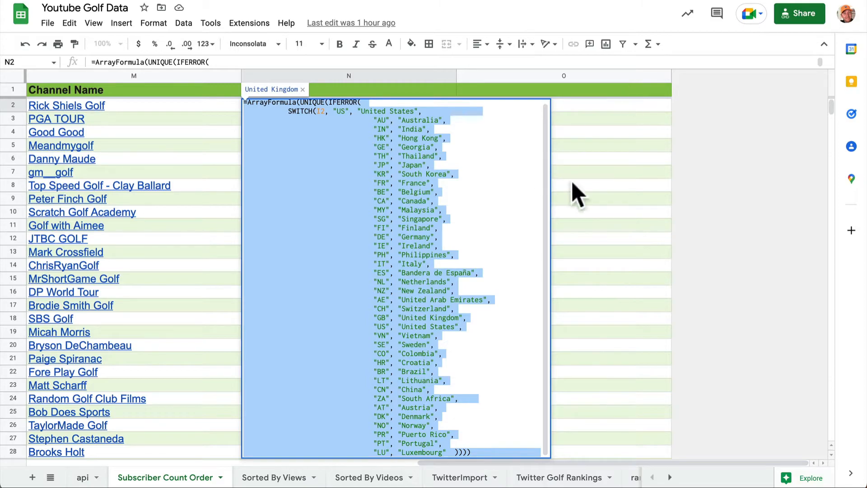
{"action": "left_click", "coordinate": [581, 189]}
{"action": "scroll", "coordinate": [536, 215], "scroll_direction": "left", "scroll_amount": 5}
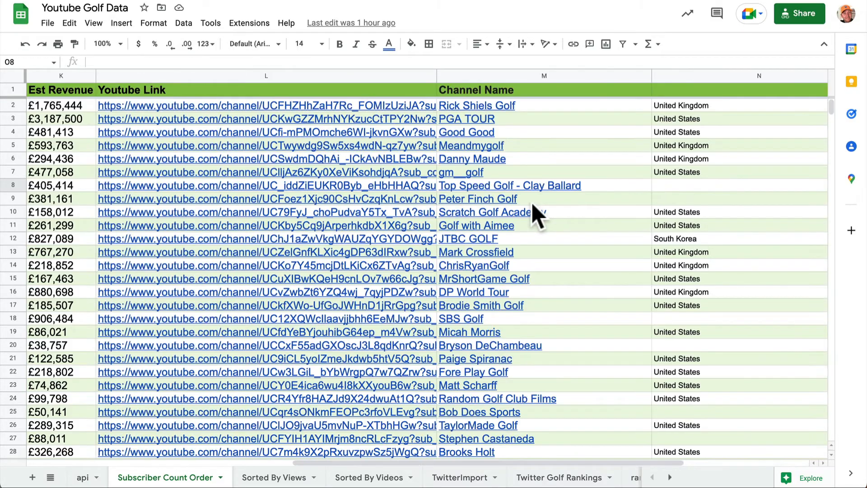
{"action": "scroll", "coordinate": [536, 214], "scroll_direction": "left", "scroll_amount": 10}
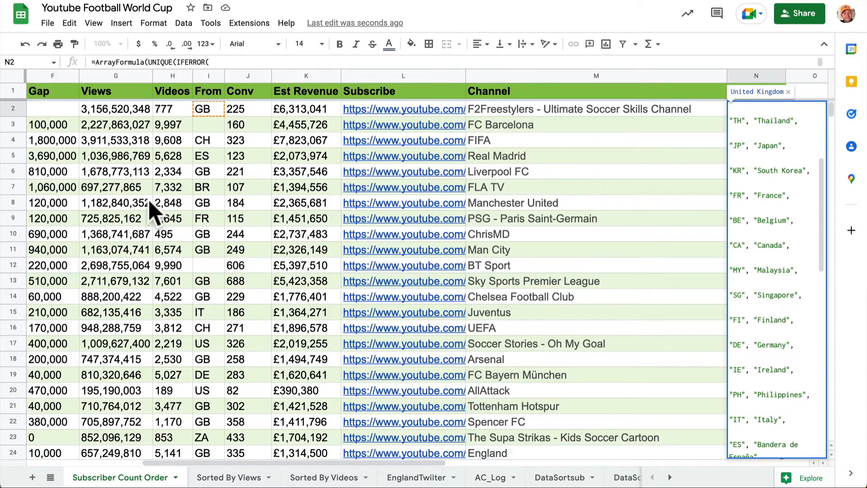
- Back in Youtube Football World Cup, leave N2's formula unedited and inspect Real Madrid's flag error and the country codes for FC Barcelona and Real Madrid
{"action": "scroll", "coordinate": [155, 213], "scroll_direction": "left", "scroll_amount": 5}
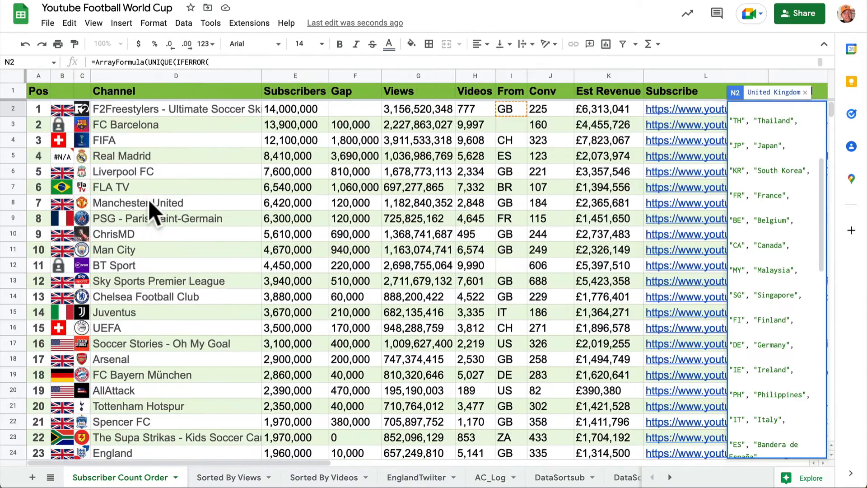
{"action": "mouse_move", "coordinate": [64, 159]}
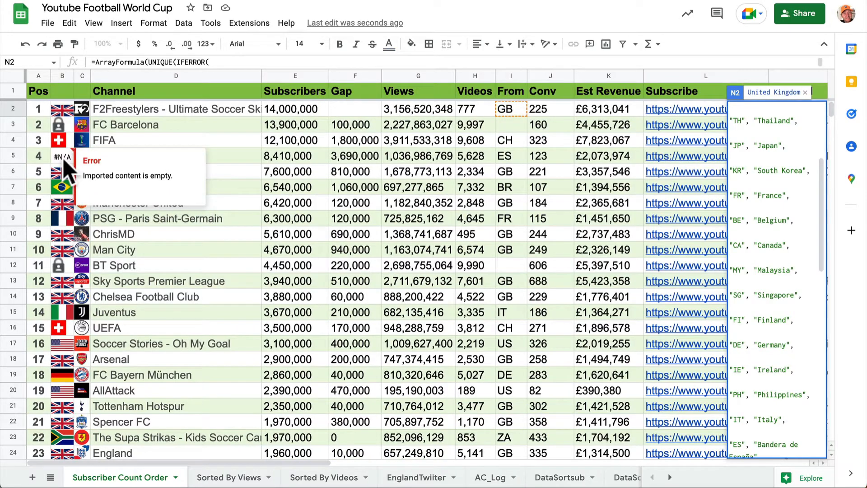
{"action": "left_click", "coordinate": [312, 171]}
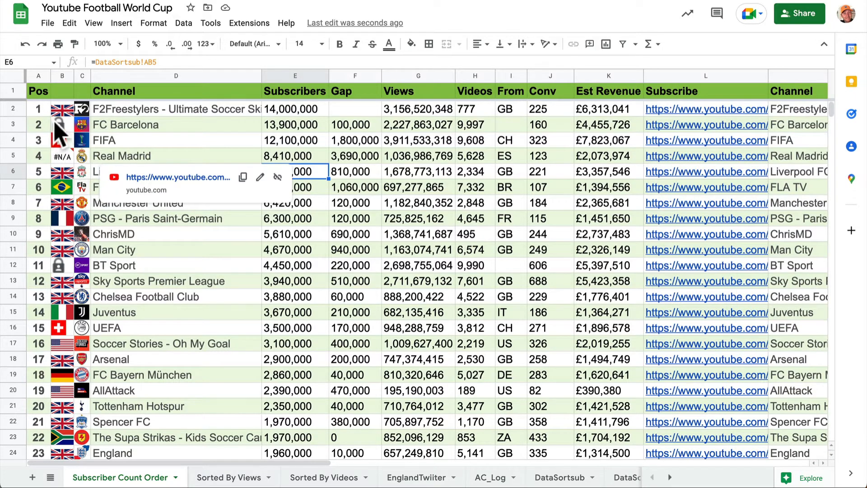
{"action": "left_click", "coordinate": [510, 128]}
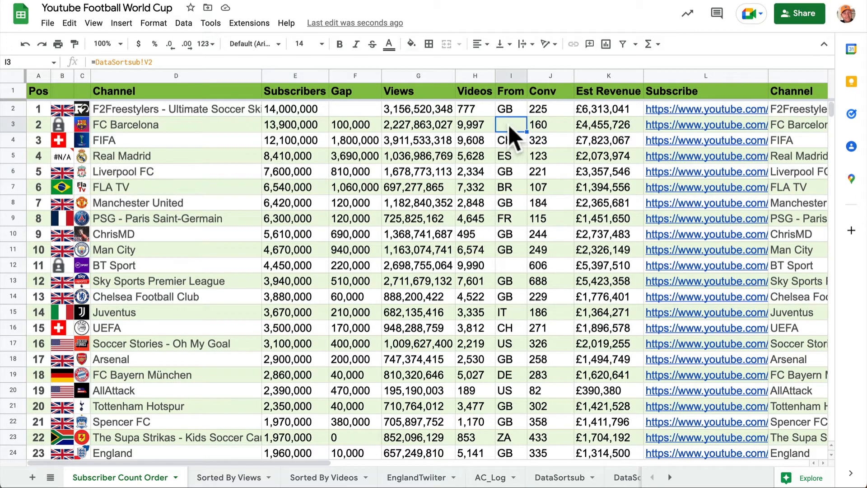
{"action": "left_click", "coordinate": [64, 158]}
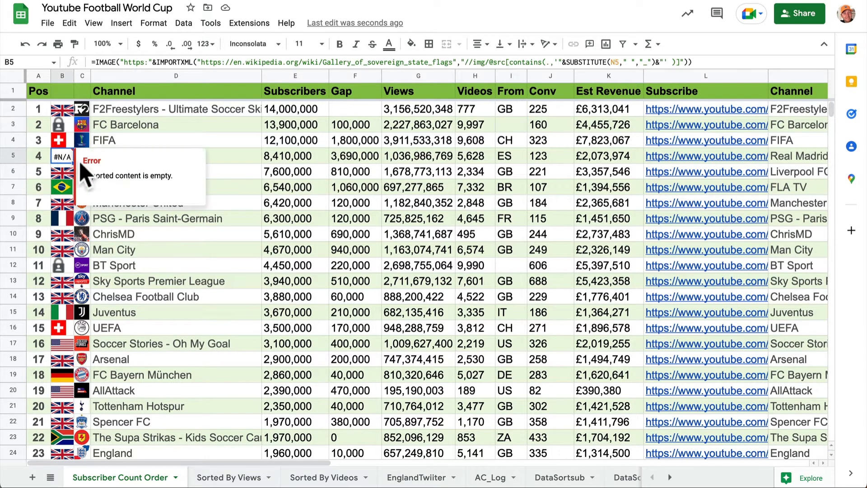
{"action": "left_click", "coordinate": [511, 156]}
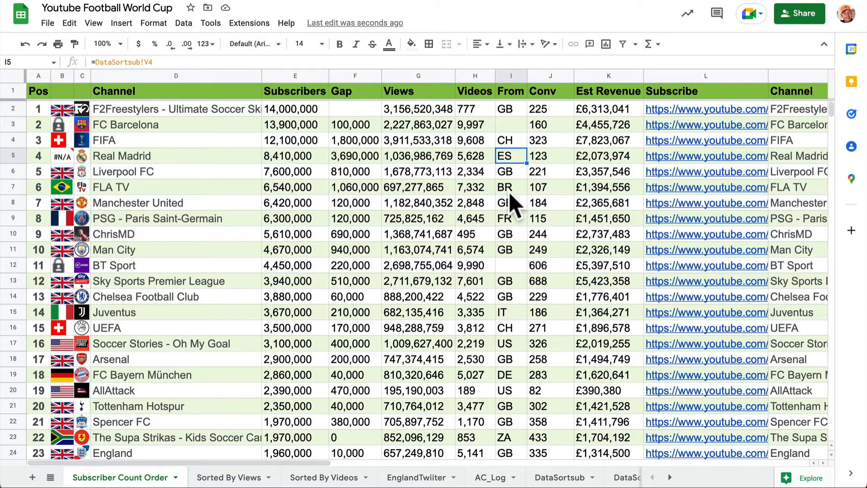
{"action": "scroll", "coordinate": [360, 329], "scroll_direction": "down", "scroll_amount": 1}
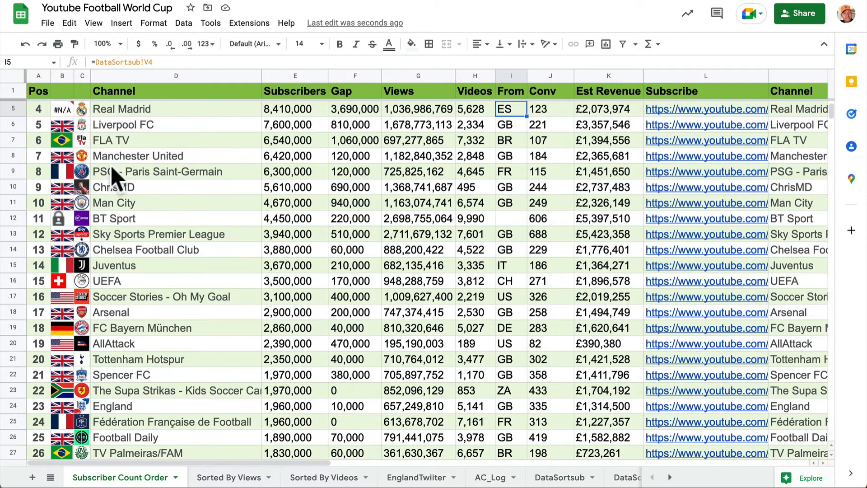
{"action": "scroll", "coordinate": [56, 102], "scroll_direction": "up", "scroll_amount": 1}
- Centre-align the flag images in column B
{"action": "left_click", "coordinate": [62, 75]}
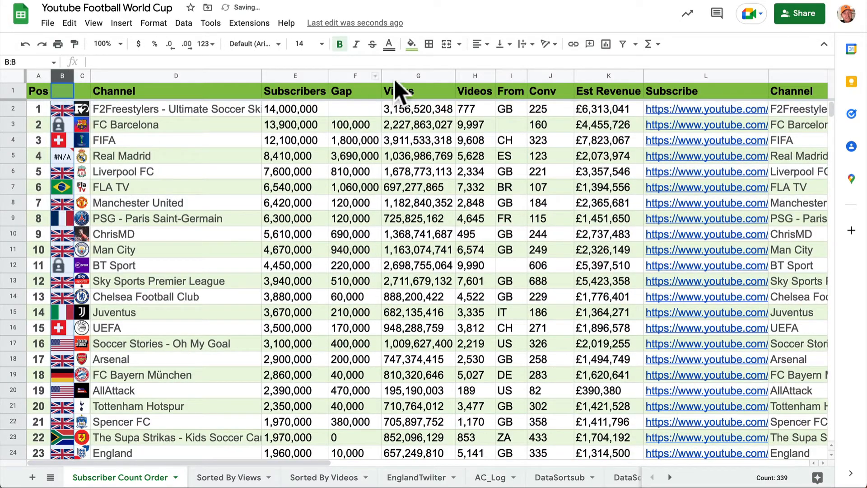
{"action": "left_click", "coordinate": [481, 44]}
{"action": "left_click", "coordinate": [494, 68]}
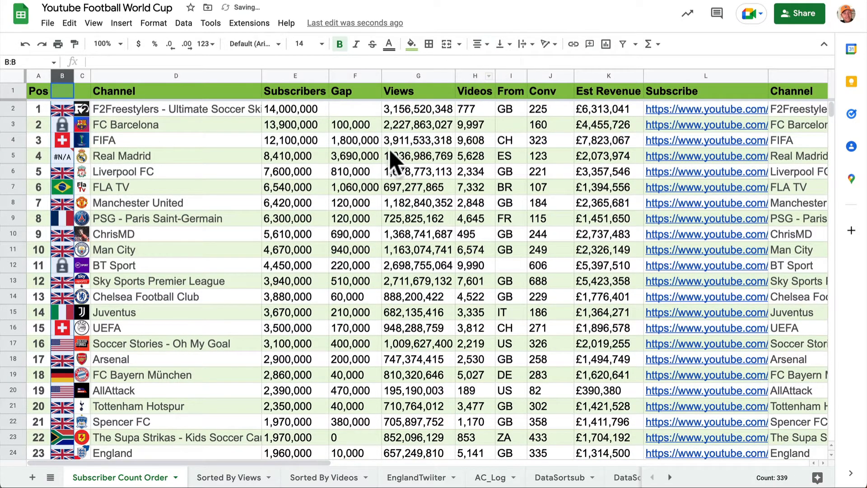
{"action": "left_click", "coordinate": [226, 162]}
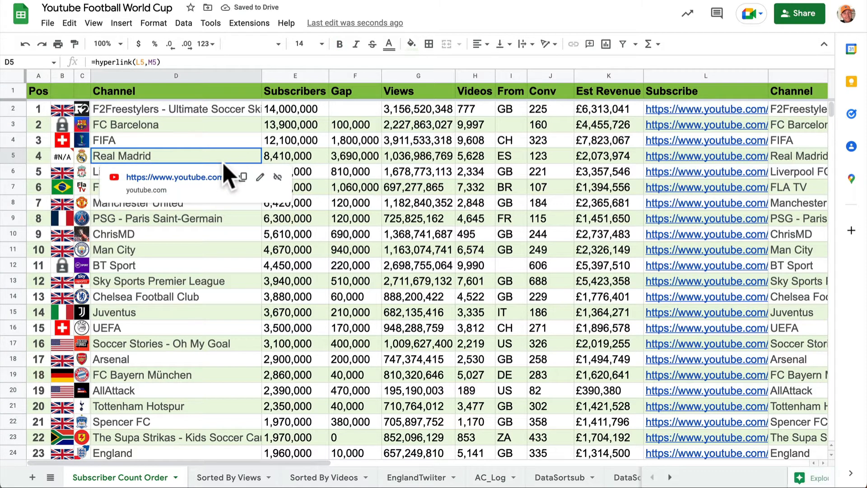
{"action": "left_click_drag", "start_coordinate": [226, 162], "coordinate": [347, 163]}
{"action": "left_click", "coordinate": [305, 128]}
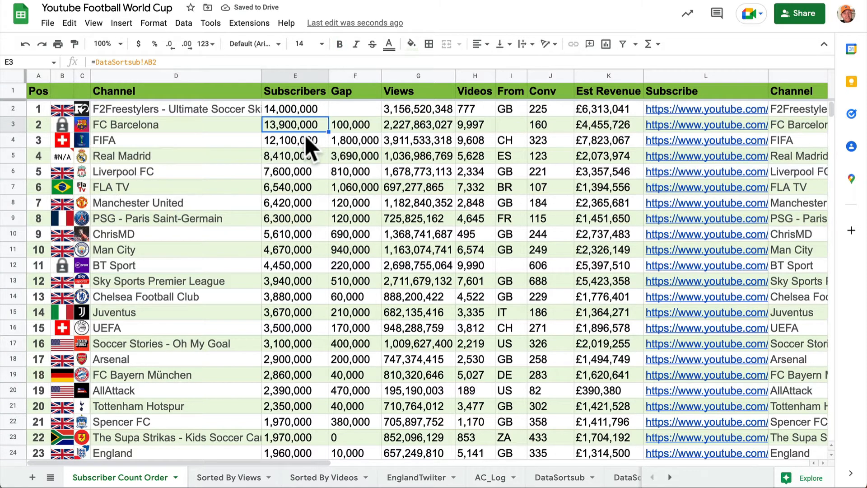
- Select columns B and C and widen them together to give the flags and channel logos more room
{"action": "right_click", "coordinate": [63, 76]}
{"action": "left_click", "coordinate": [76, 74]}
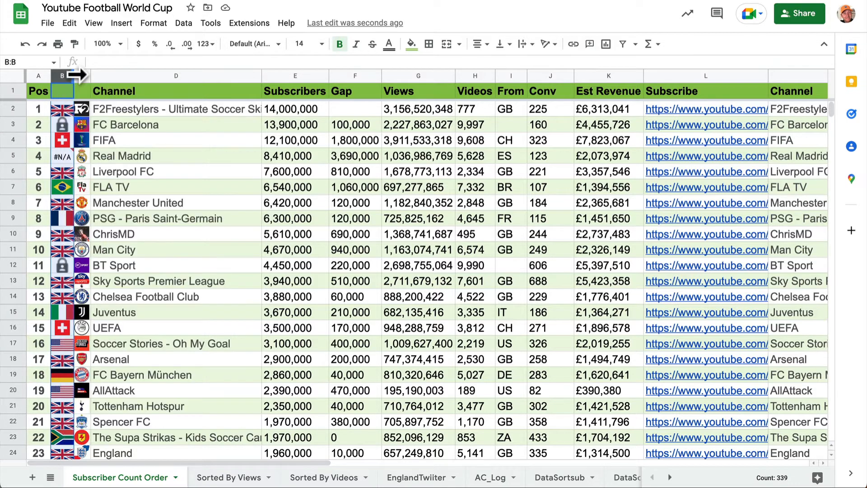
{"action": "left_click_drag", "start_coordinate": [76, 74], "coordinate": [73, 75]}
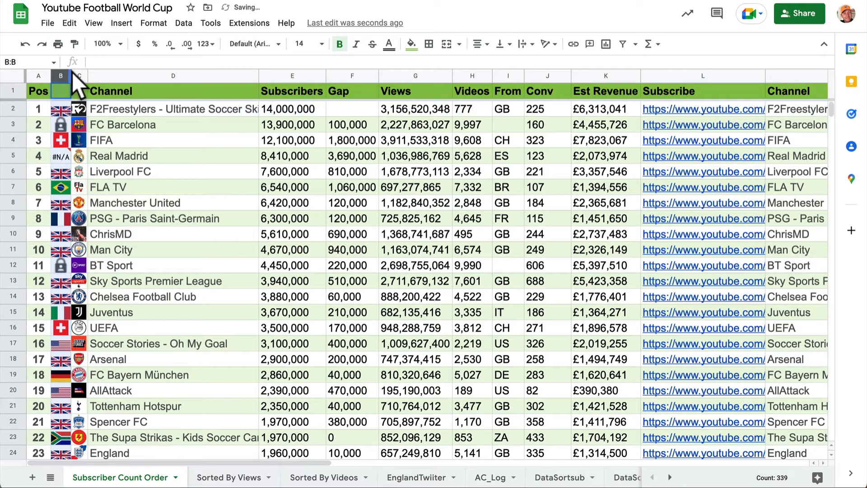
{"action": "left_click", "coordinate": [76, 75], "text": "shift"}
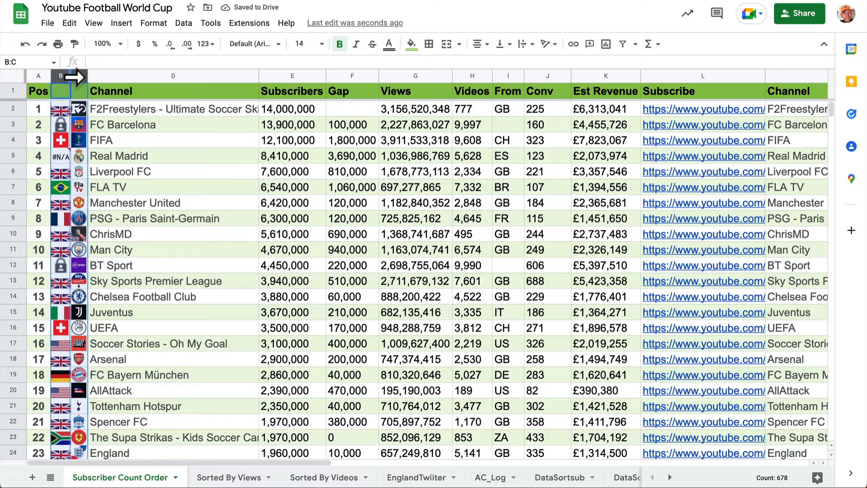
{"action": "left_click_drag", "start_coordinate": [74, 77], "coordinate": [82, 76]}
{"action": "left_click", "coordinate": [229, 173]}
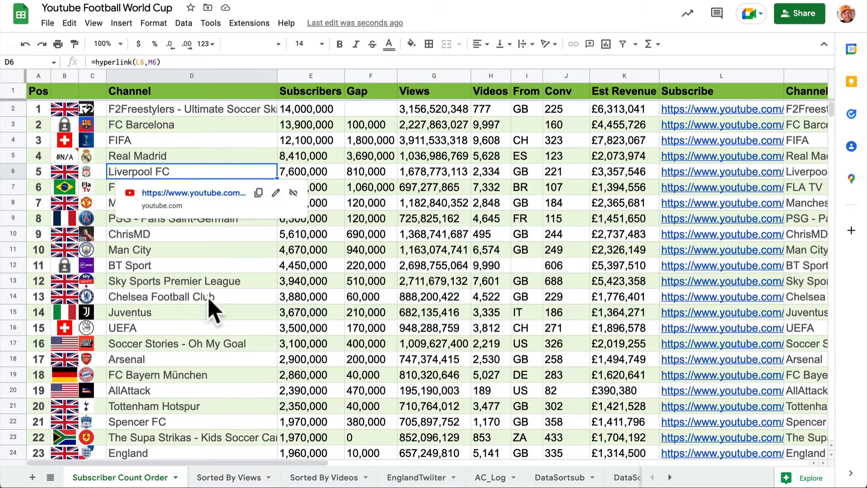
- View the Sorted By Views and Sorted By Videos sheets, then return to Subscriber Count Order
{"action": "left_click", "coordinate": [233, 477]}
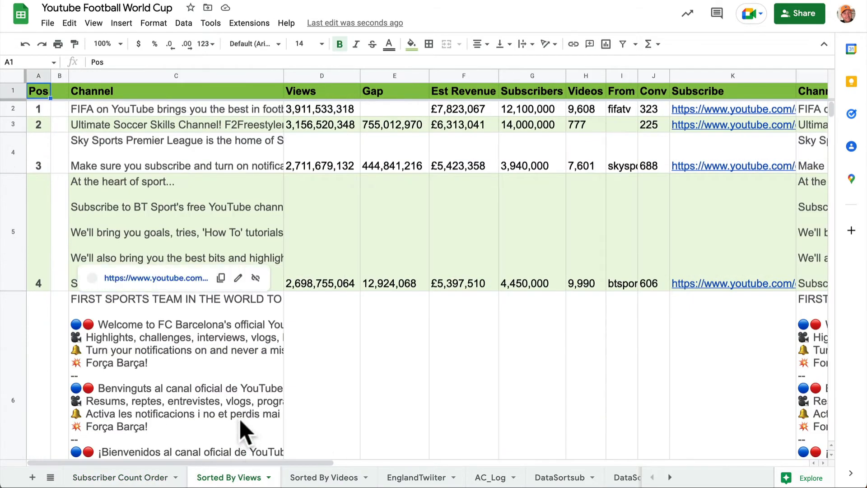
{"action": "left_click", "coordinate": [297, 474]}
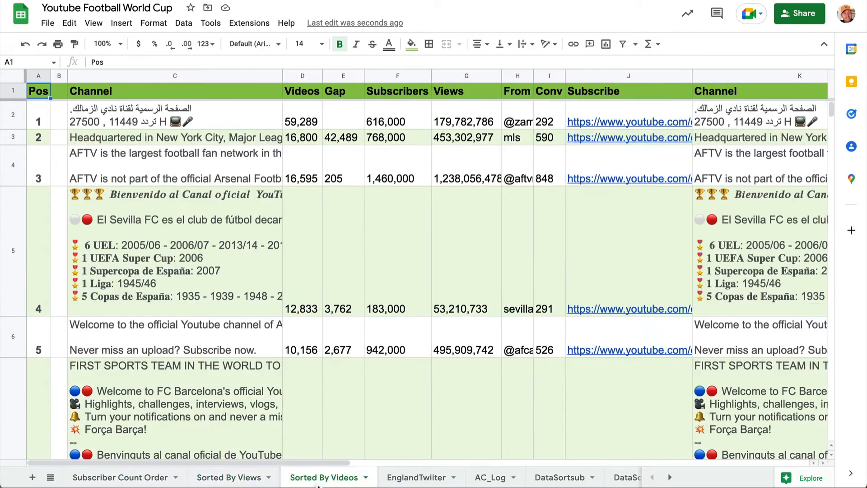
{"action": "left_click", "coordinate": [243, 481]}
{"action": "left_click", "coordinate": [153, 477]}
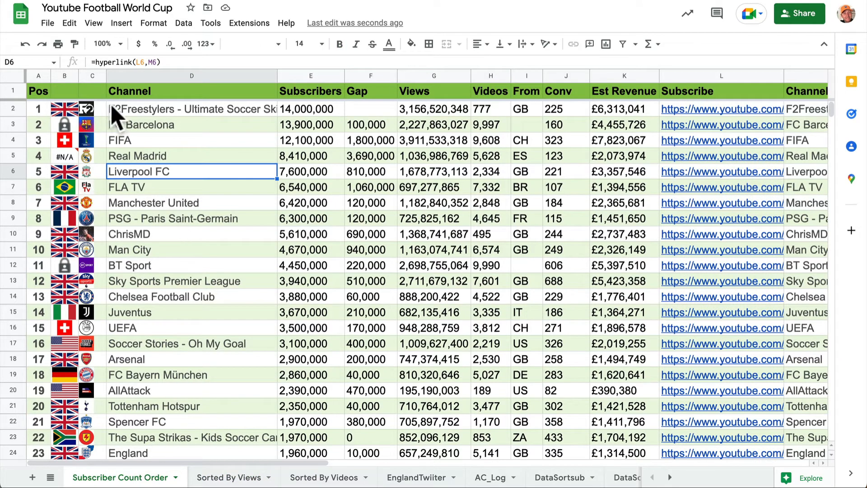
- Narrow column C slightly so the channel logos sit closer to the channel names
{"action": "left_click_drag", "start_coordinate": [106, 76], "coordinate": [96, 76]}
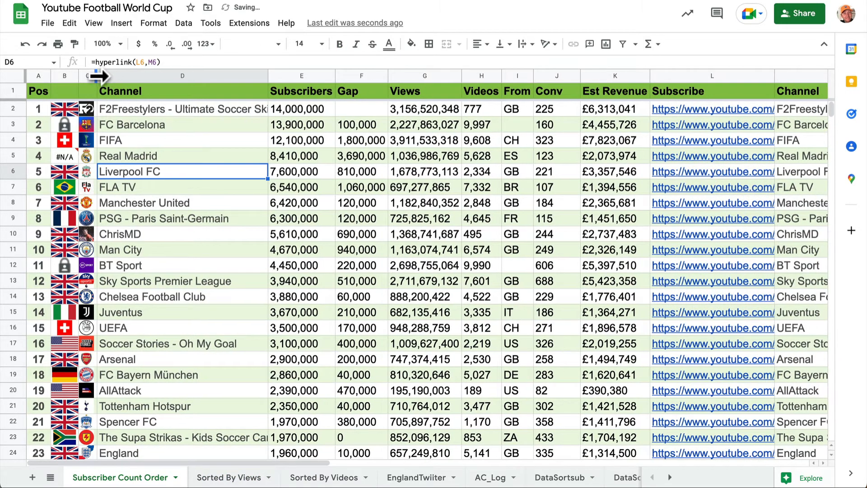
- Examine the IMAGE/IMPORTXML flag formula in B2 and its N2 reference inside SUBSTITUTE, leaving it unedited
{"action": "left_click", "coordinate": [67, 110]}
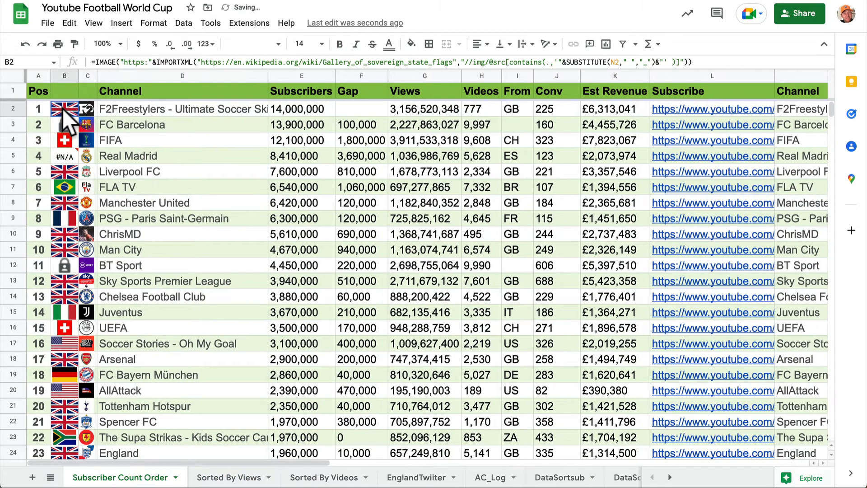
{"action": "triple_click", "coordinate": [150, 62]}
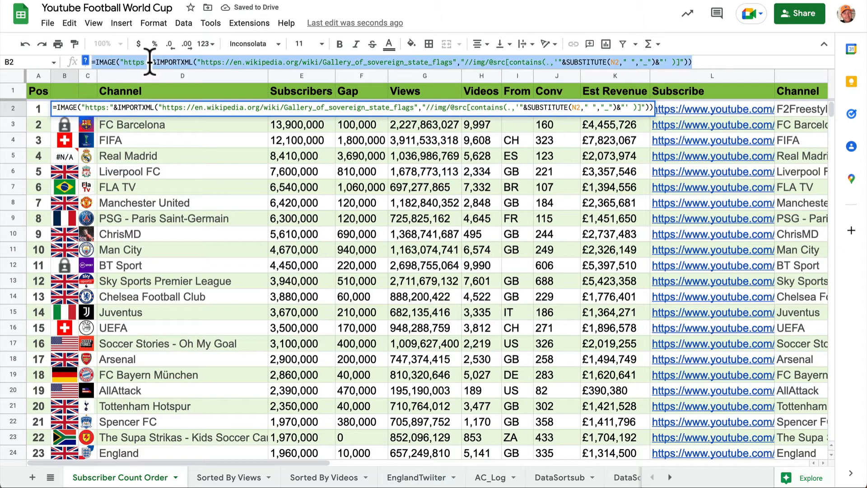
{"action": "left_click", "coordinate": [617, 62]}
{"action": "double_click", "coordinate": [615, 62]}
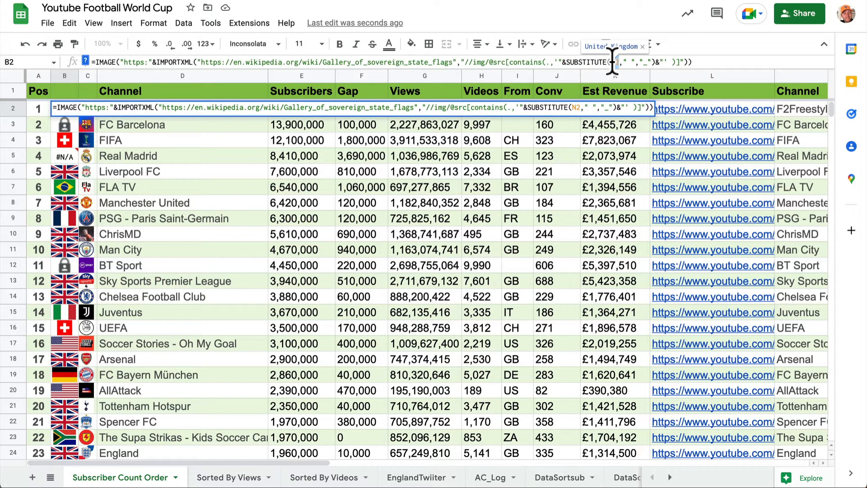
{"action": "left_click", "coordinate": [572, 175]}
- Inspect the country name in N2 and the country code in I2 that feeds it
{"action": "scroll", "coordinate": [573, 175], "scroll_direction": "right", "scroll_amount": 10}
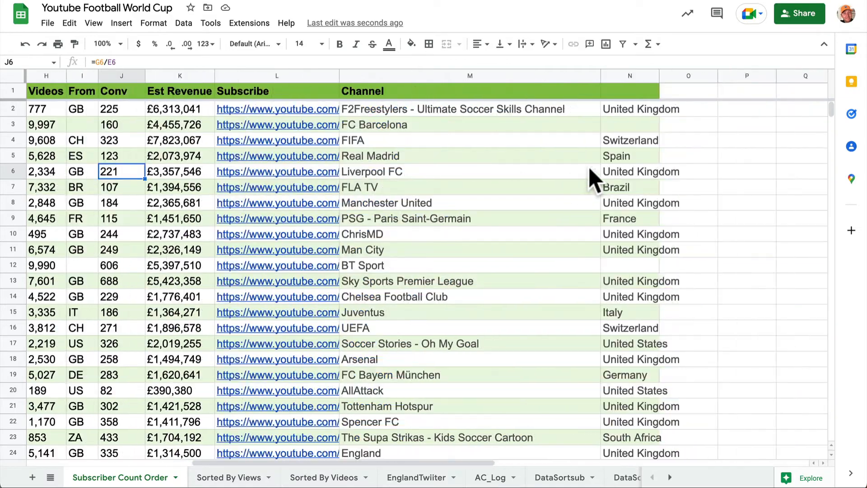
{"action": "left_click", "coordinate": [631, 110]}
{"action": "scroll", "coordinate": [606, 184], "scroll_direction": "left", "scroll_amount": 4}
{"action": "scroll", "coordinate": [606, 184], "scroll_direction": "right", "scroll_amount": 3}
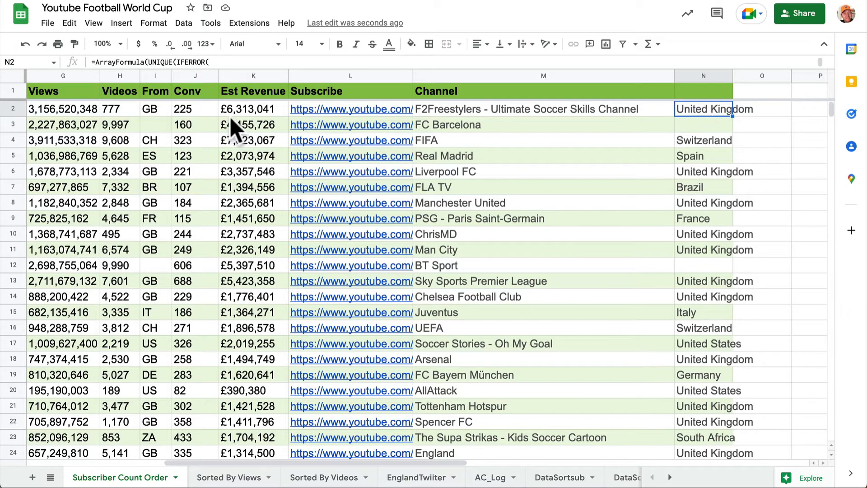
{"action": "left_click", "coordinate": [162, 114]}
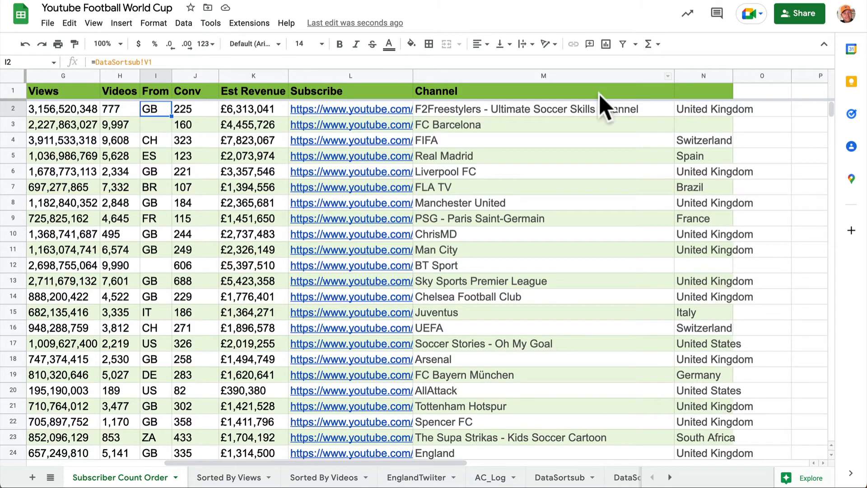
- Review the SWITCH list of country codes and names in N2's formula, leave it unedited, and return to the flag column
{"action": "double_click", "coordinate": [692, 119]}
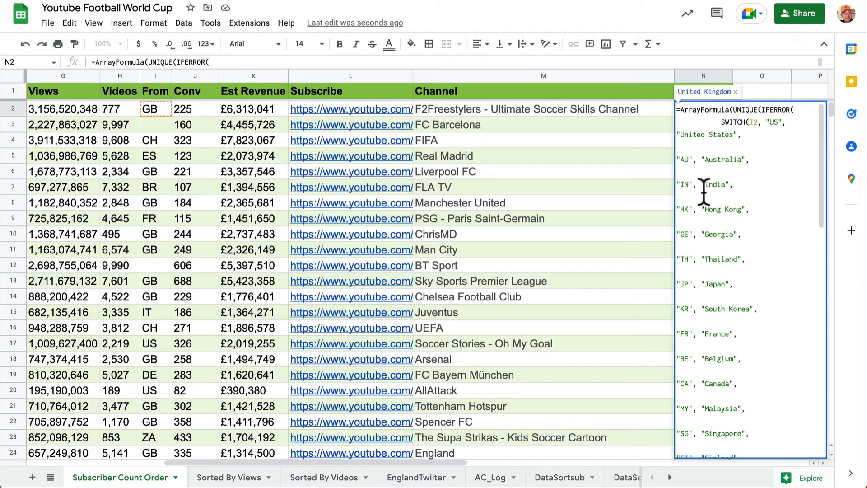
{"action": "scroll", "coordinate": [724, 269], "scroll_direction": "down", "scroll_amount": 15}
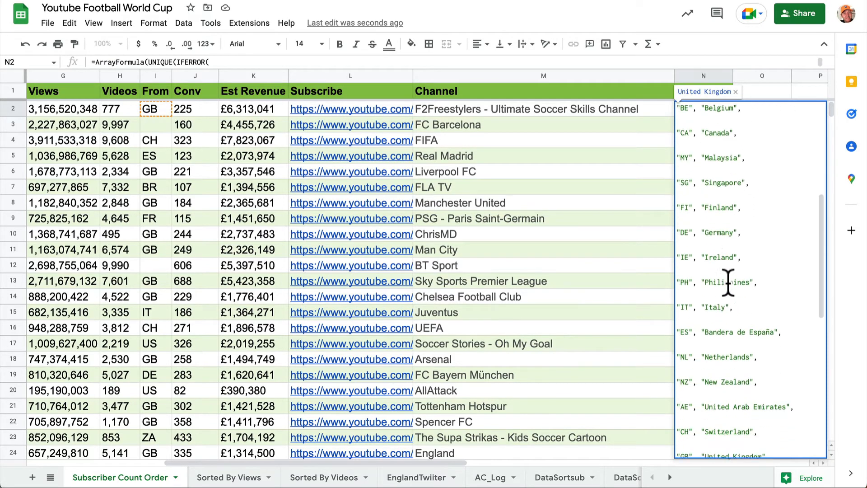
{"action": "scroll", "coordinate": [725, 280], "scroll_direction": "up", "scroll_amount": 10}
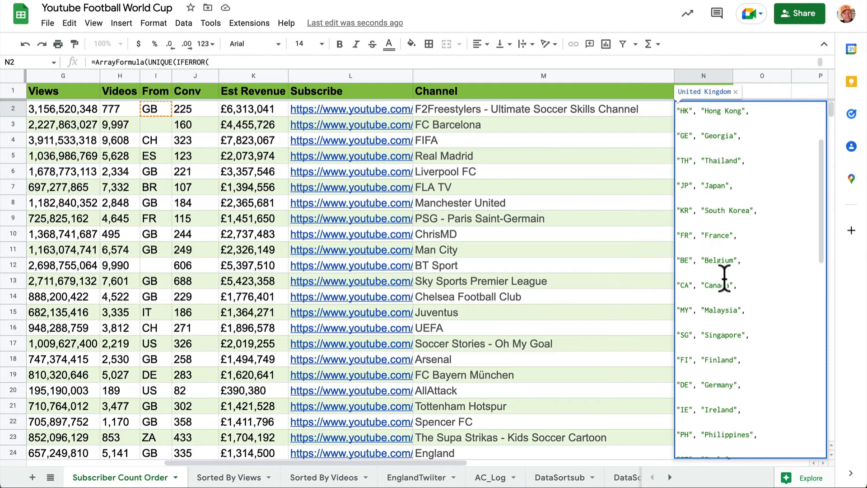
{"action": "left_click", "coordinate": [615, 191]}
{"action": "left_click", "coordinate": [62, 463]}
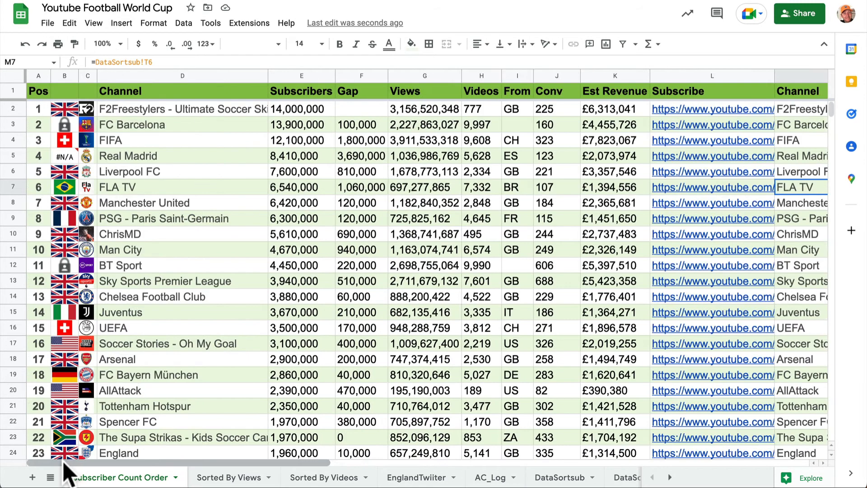